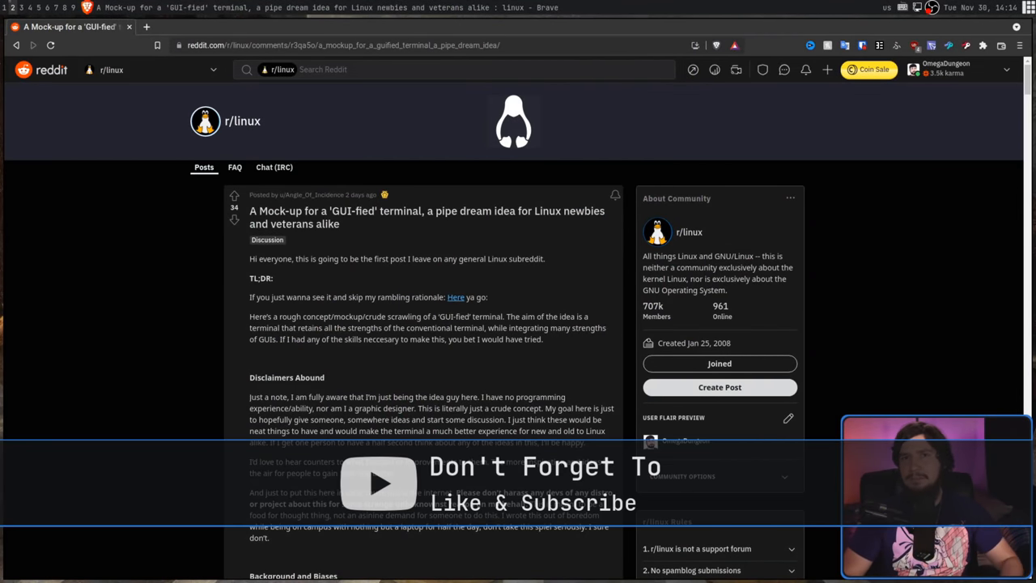
Open the post's 'Here' mockup album link in a new tab.
{"action": "right_click", "coordinate": [454, 298]}
{"action": "left_click", "coordinate": [482, 310]}
View the album, launch an enlarged Alacritty terminal holding 'pacman' on workspace 3, then return to Brave.
{"action": "left_click", "coordinate": [187, 27]}
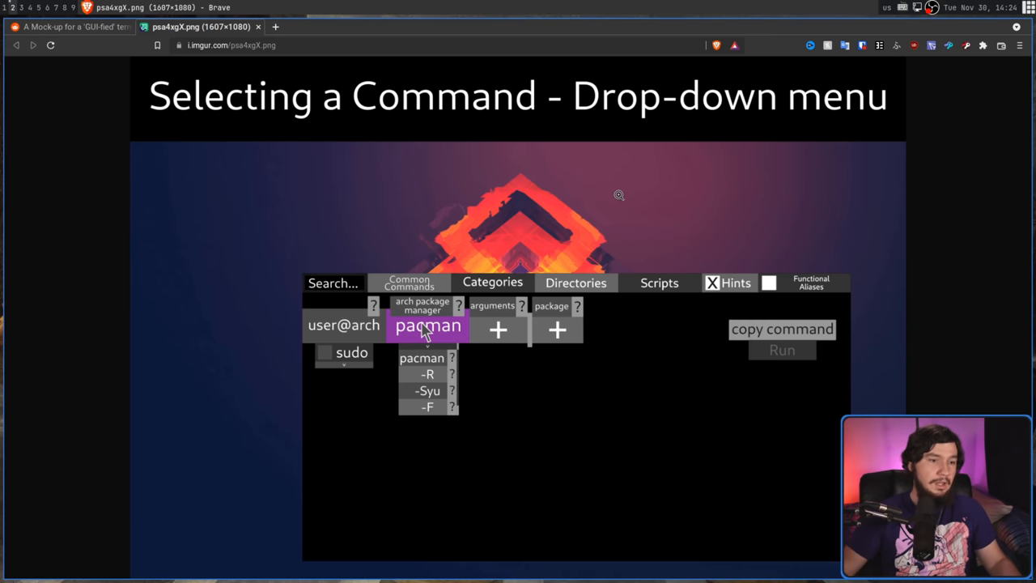
{"action": "key", "text": "super+3"}
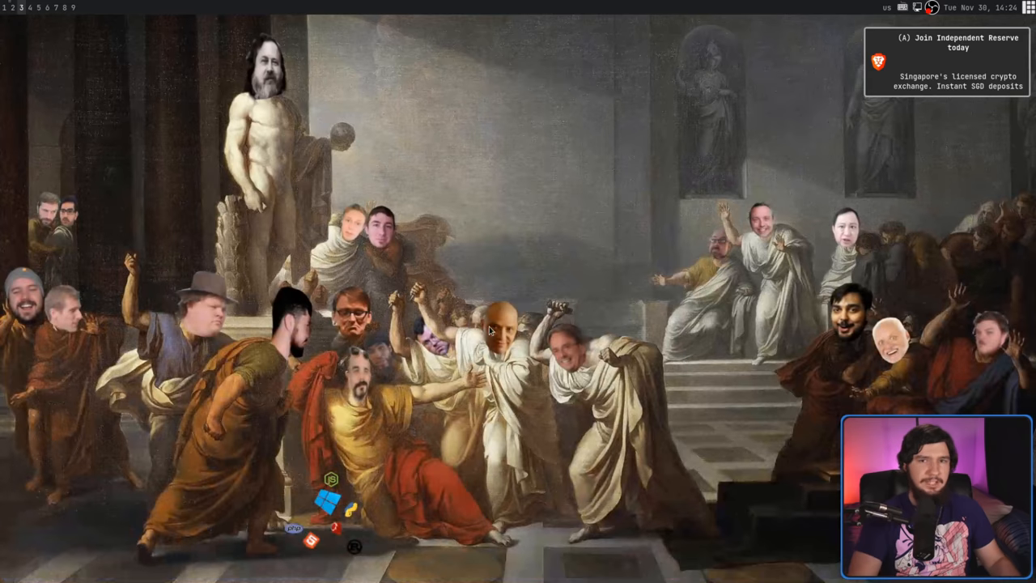
{"action": "key", "text": "super+Return"}
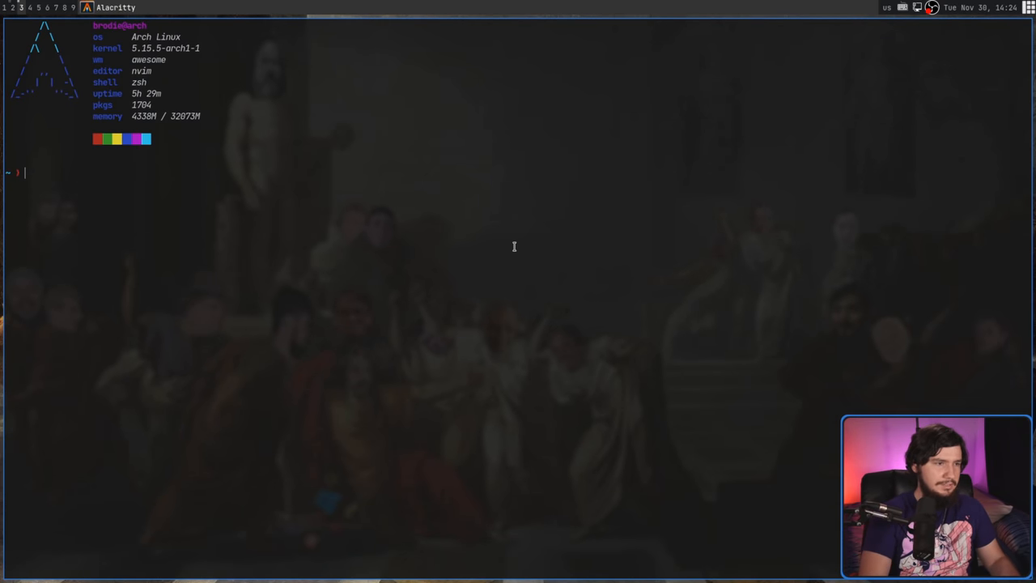
{"action": "key", "text": "ctrl+equal"}
{"action": "key", "text": "ctrl+equal"}
{"action": "key", "text": "ctrl+equal"}
{"action": "key", "text": "ctrl+equal"}
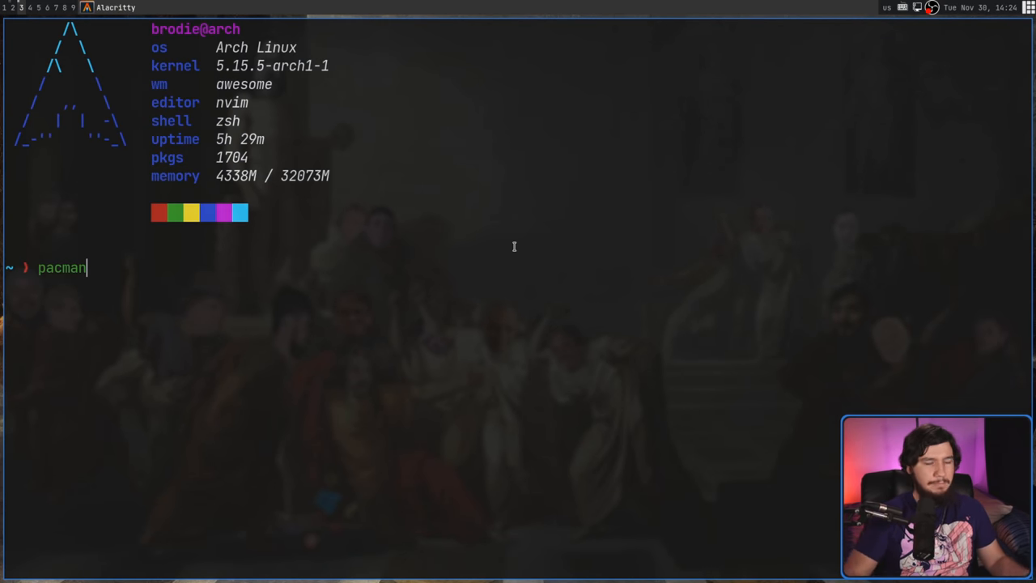
{"action": "key", "text": "super+2"}
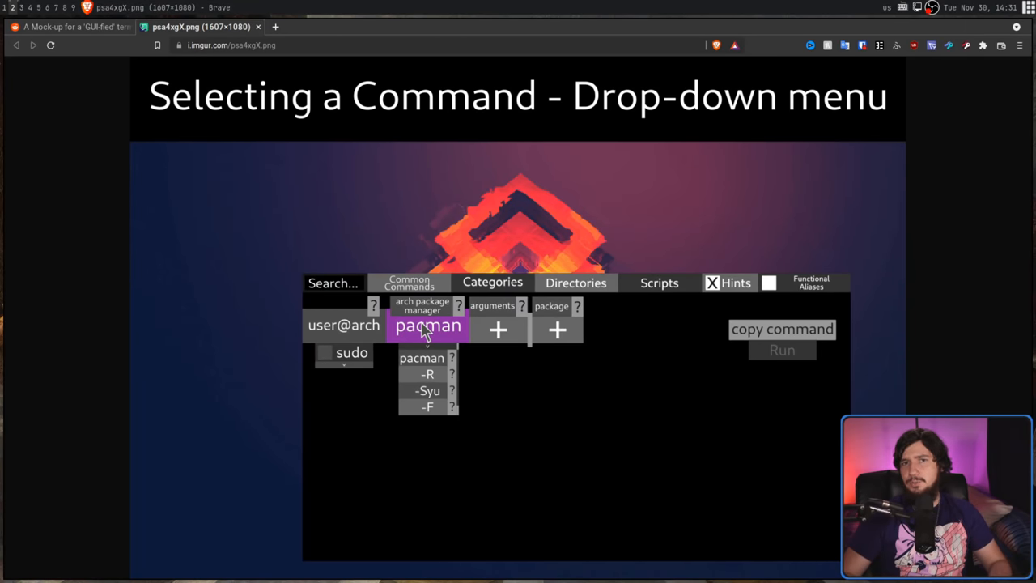
Tab-complete 'pa' in the terminal to list all 126 commands and step through them to pacman.
{"action": "key", "text": "super+3"}
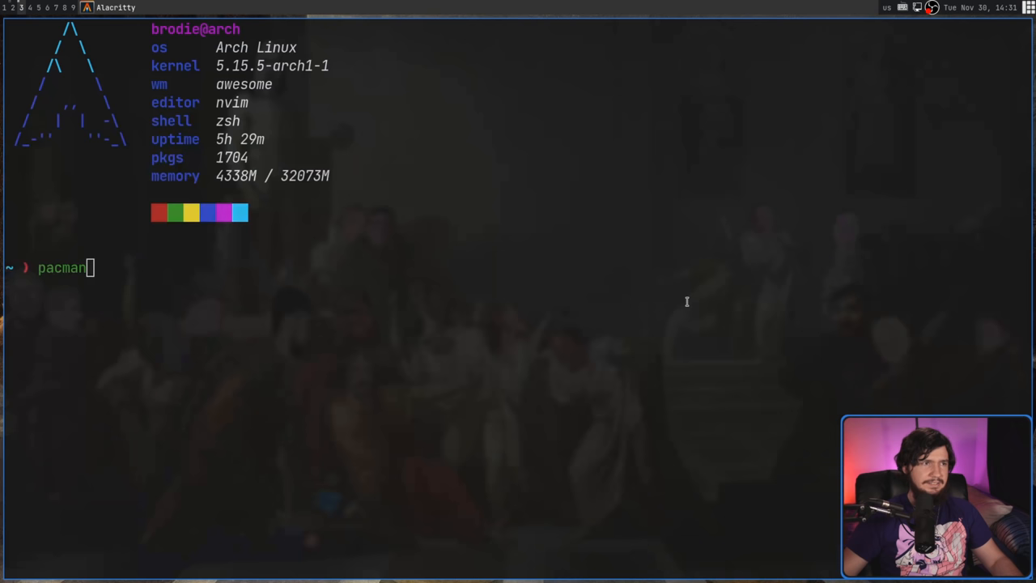
{"action": "key", "text": "BackSpace"}
{"action": "key", "text": "BackSpace"}
{"action": "key", "text": "BackSpace"}
{"action": "key", "text": "BackSpace"}
{"action": "key", "text": "BackSpace"}
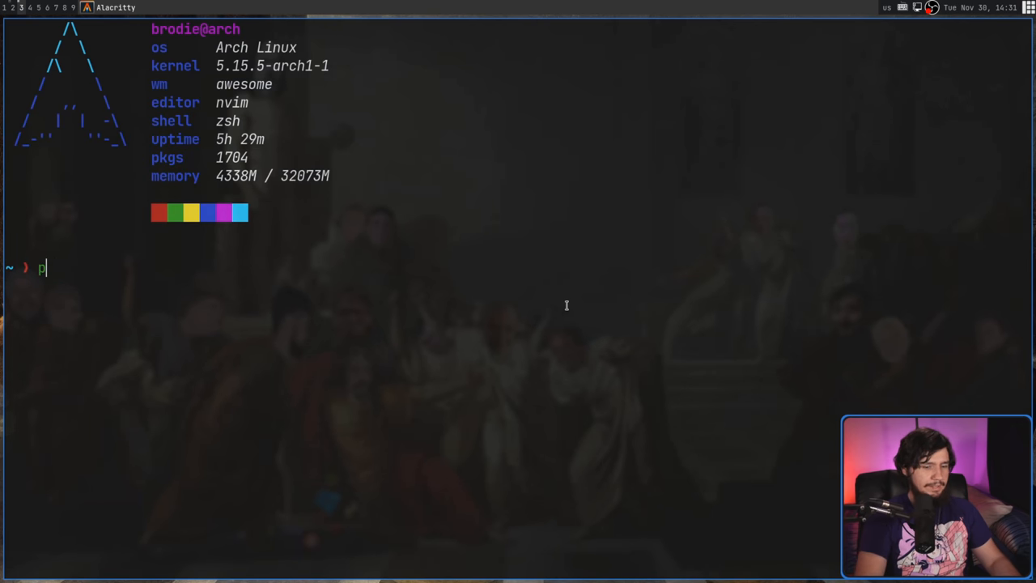
{"action": "type", "text": "a"}
{"action": "key", "text": "Tab"}
{"action": "key", "text": "y"}
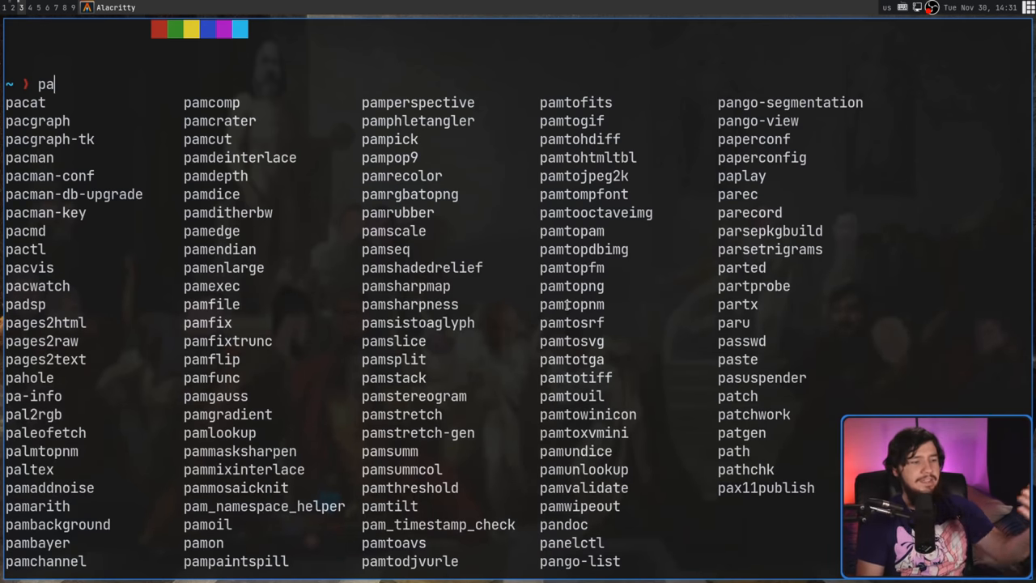
{"action": "key", "text": "Tab"}
{"action": "key", "text": "Tab"}
{"action": "key", "text": "Tab"}
{"action": "key", "text": "Tab"}
{"action": "key", "text": "Right"}
{"action": "key", "text": "Right"}
{"action": "key", "text": "Right"}
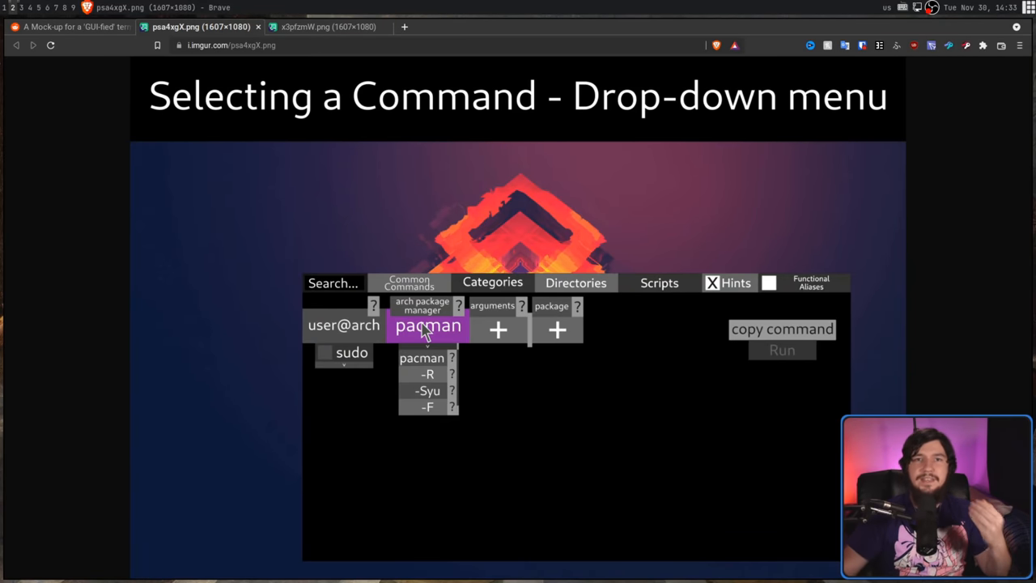
View the x3pfzmW.png Menus mockup image.
{"action": "left_click", "coordinate": [353, 29]}
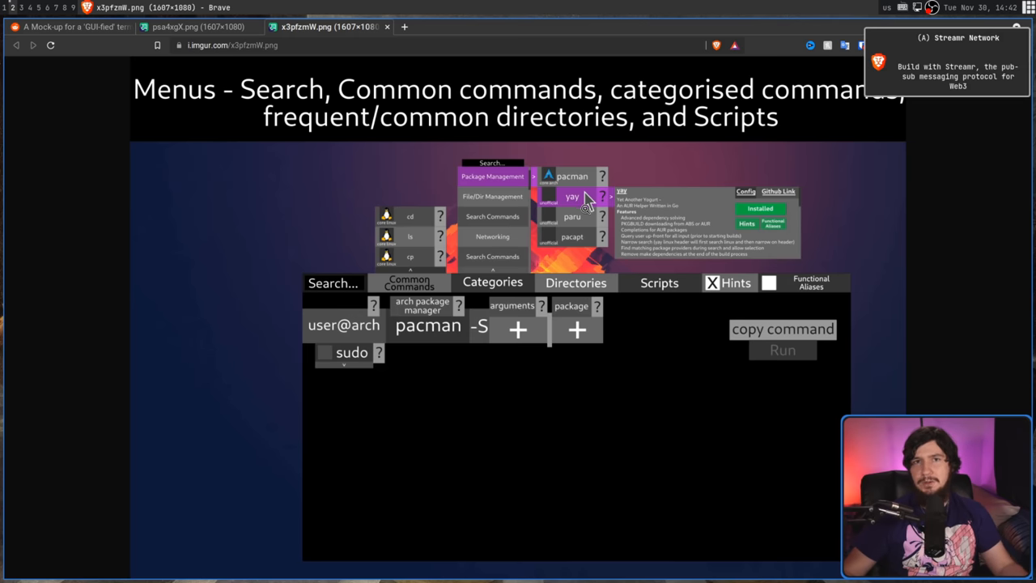
Dismiss the advertising notification over the mockup.
{"action": "left_click", "coordinate": [912, 70]}
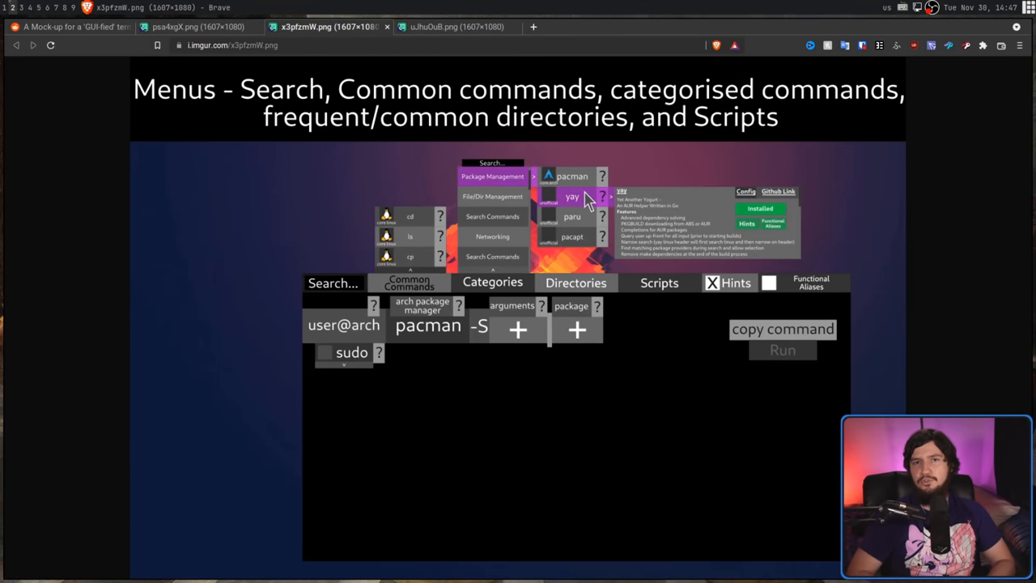
Show the 'Selecting Arguments - Drop-down menu' mockup image.
{"action": "left_click", "coordinate": [454, 26]}
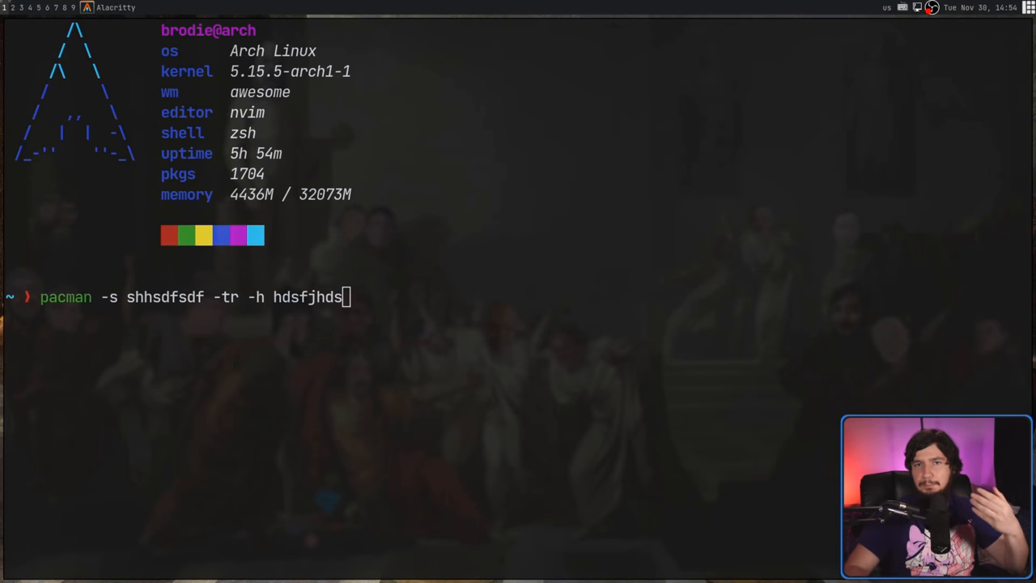
Append ' | sdhfgsd > file.txt' to the pacman command and return to the argument mockup.
{"action": "key", "text": "super+2"}
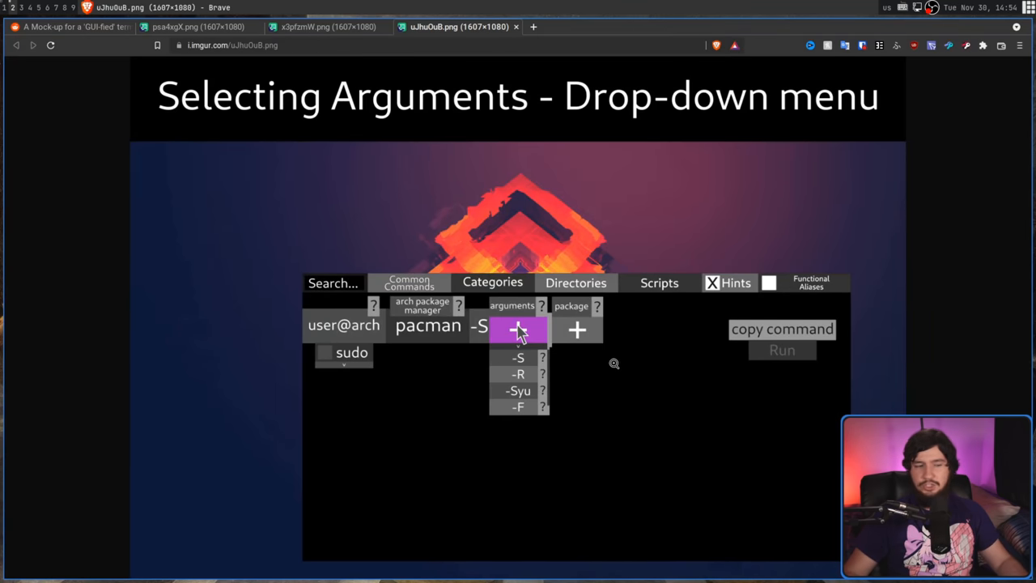
{"action": "key", "text": "super+1"}
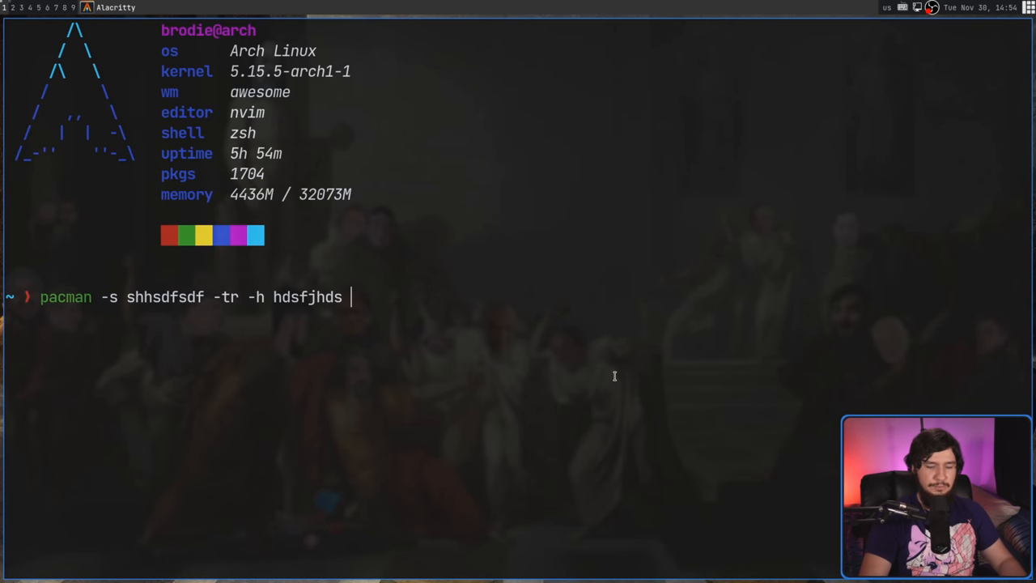
{"action": "type", "text": "| "}
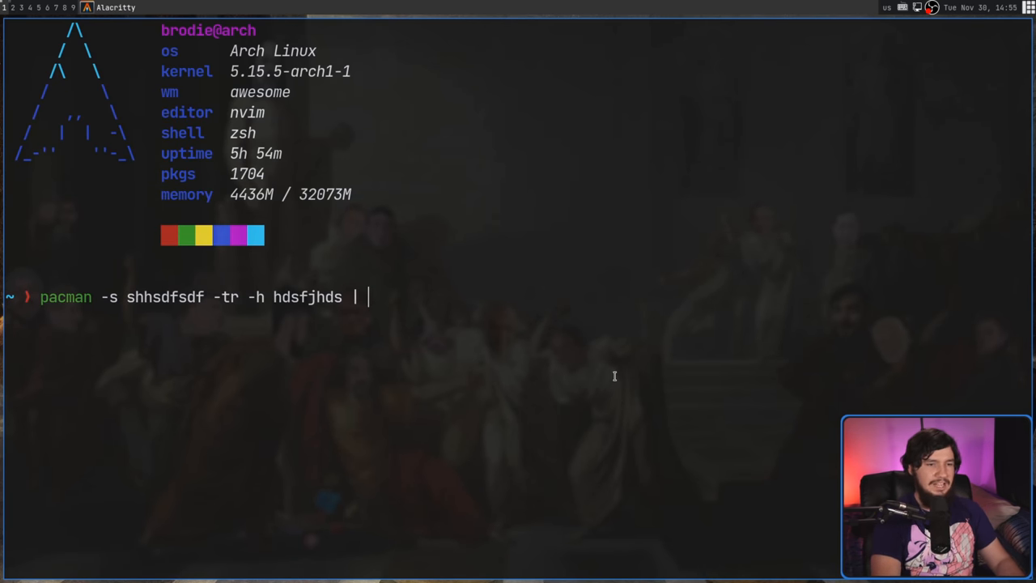
{"action": "type", "text": "sdhfgsd > "}
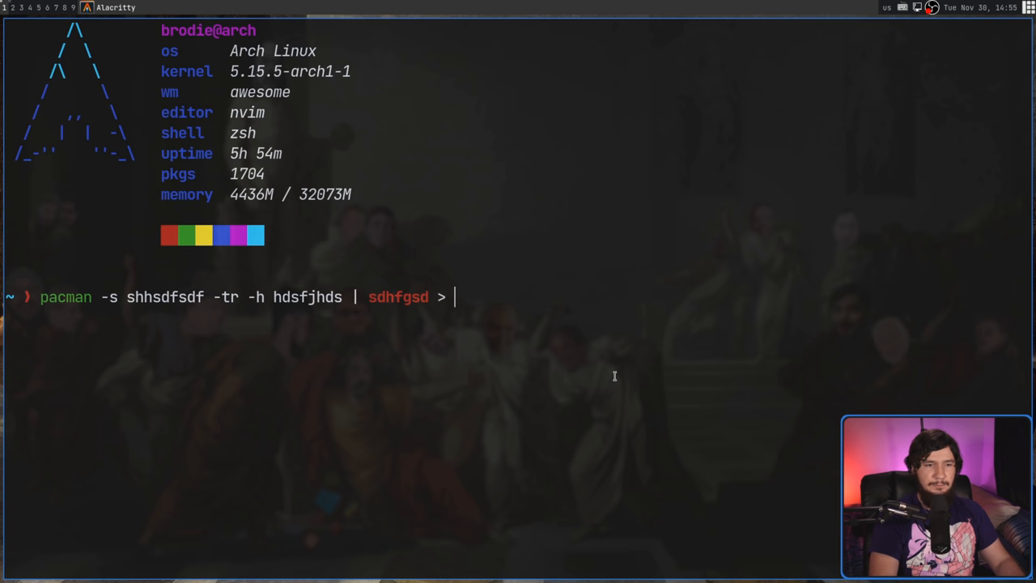
{"action": "type", "text": "gsfdsf.txt"}
{"action": "key", "text": "super+2"}
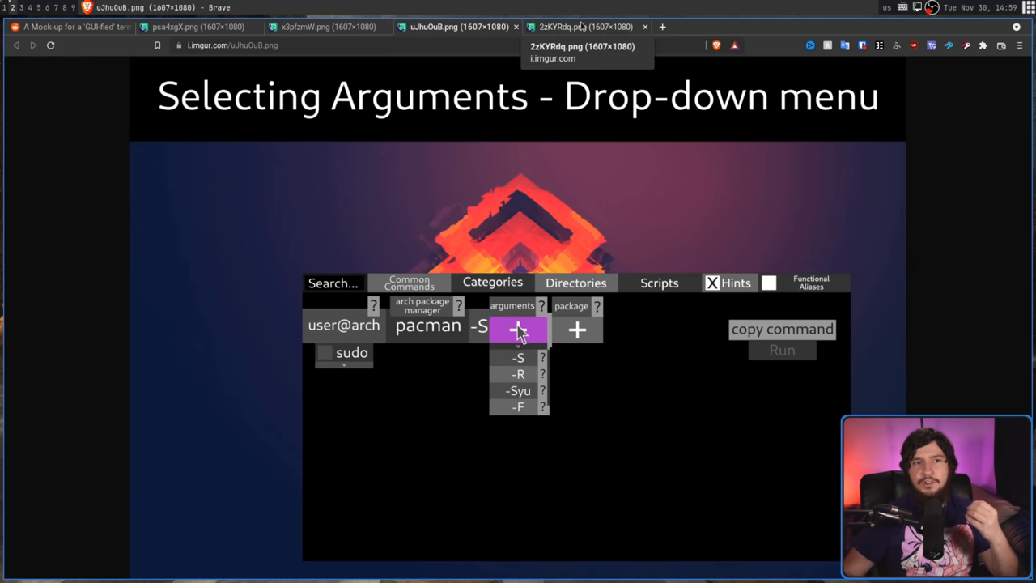
{"action": "left_click", "coordinate": [581, 27]}
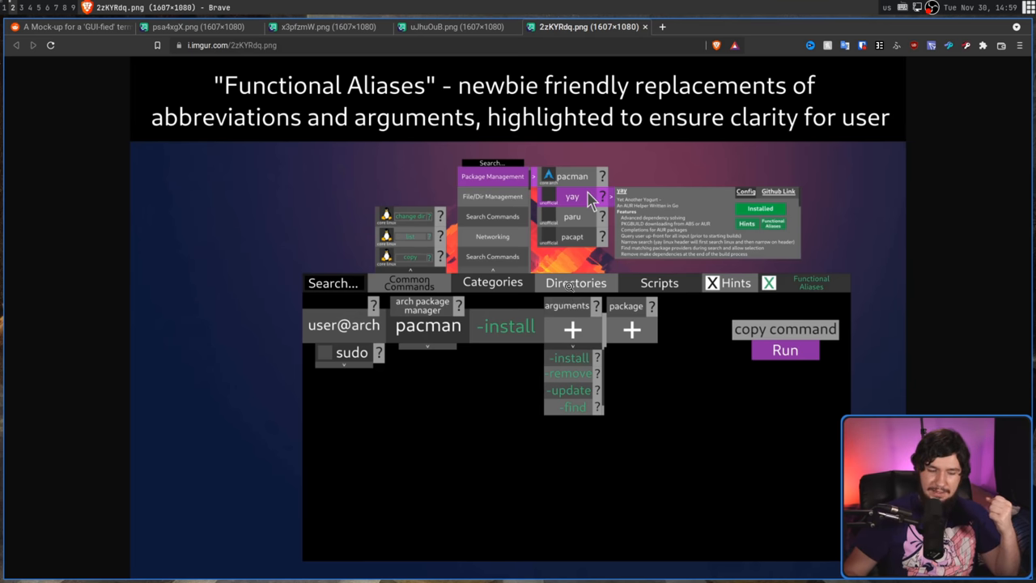
Run 'man pacman' in a new enlarged terminal filling the screen.
{"action": "key", "text": "super+Return"}
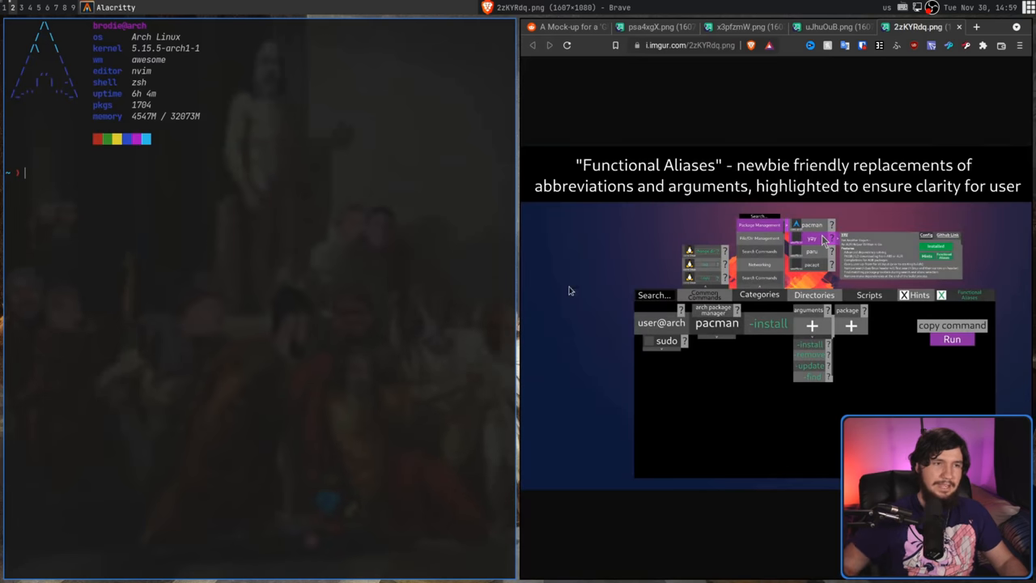
{"action": "type", "text": "ma"}
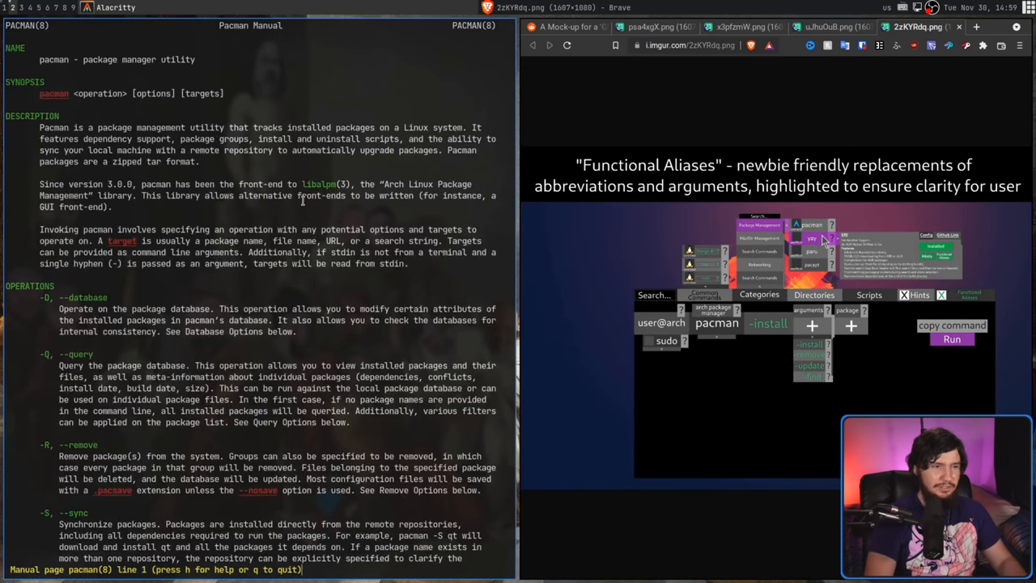
{"action": "key", "text": "ctrl+equal"}
{"action": "key", "text": "ctrl+equal"}
{"action": "key", "text": "ctrl+equal"}
{"action": "key", "text": "super+f"}
{"action": "scroll", "coordinate": [356, 292], "scroll_direction": "down", "scroll_amount": 8}
{"action": "scroll", "coordinate": [356, 292], "scroll_direction": "down", "scroll_amount": 10}
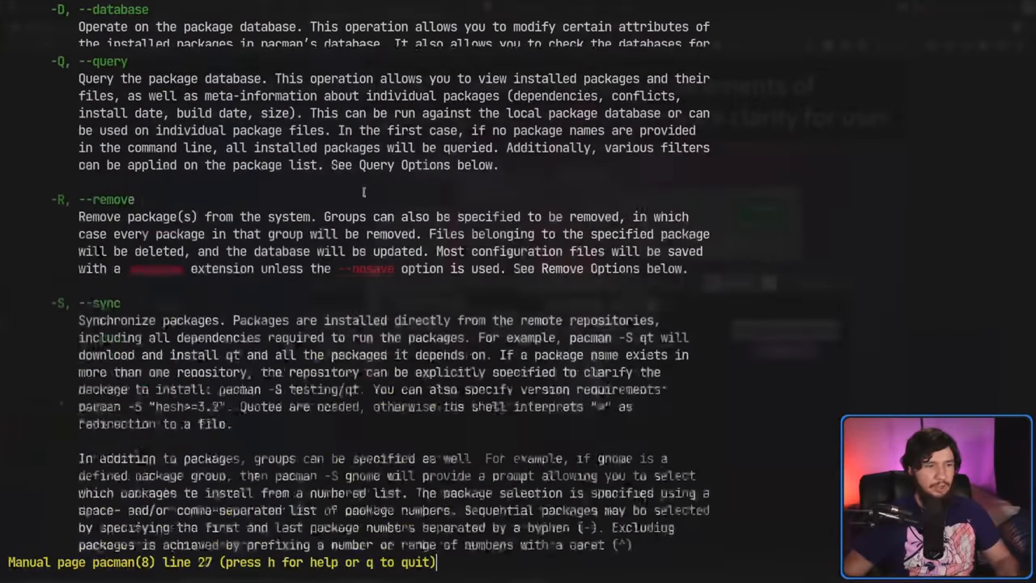
{"action": "scroll", "coordinate": [357, 291], "scroll_direction": "down", "scroll_amount": 5}
{"action": "scroll", "coordinate": [338, 166], "scroll_direction": "down", "scroll_amount": 4}
{"action": "scroll", "coordinate": [338, 165], "scroll_direction": "down", "scroll_amount": 8}
{"action": "scroll", "coordinate": [338, 165], "scroll_direction": "down", "scroll_amount": 11}
{"action": "scroll", "coordinate": [332, 170], "scroll_direction": "down", "scroll_amount": 16}
{"action": "scroll", "coordinate": [324, 174], "scroll_direction": "down", "scroll_amount": 8}
{"action": "scroll", "coordinate": [324, 174], "scroll_direction": "down", "scroll_amount": 17}
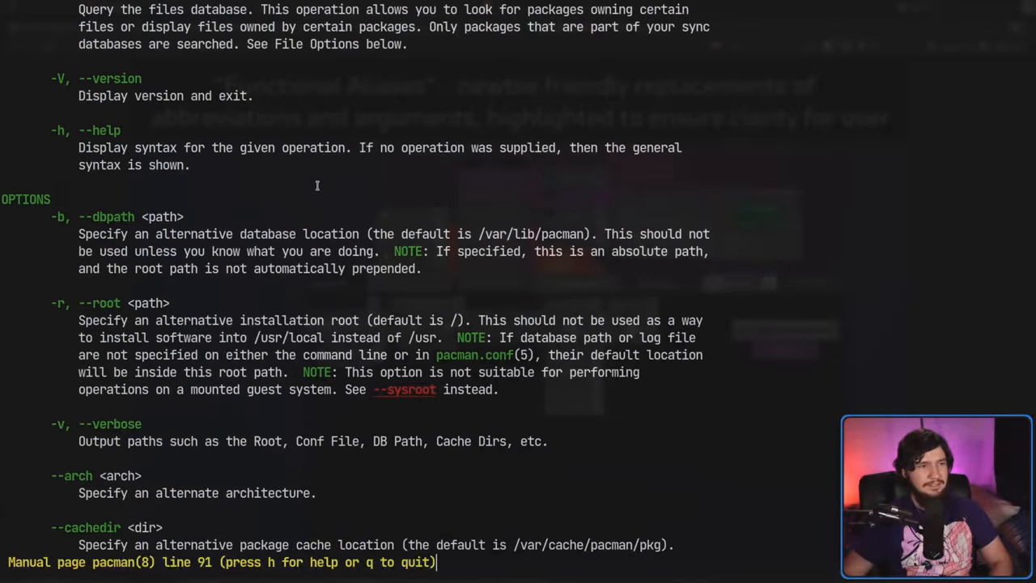
{"action": "scroll", "coordinate": [324, 174], "scroll_direction": "down", "scroll_amount": 9}
{"action": "scroll", "coordinate": [318, 184], "scroll_direction": "down", "scroll_amount": 7}
{"action": "scroll", "coordinate": [317, 185], "scroll_direction": "down", "scroll_amount": 5}
{"action": "scroll", "coordinate": [317, 185], "scroll_direction": "down", "scroll_amount": 9}
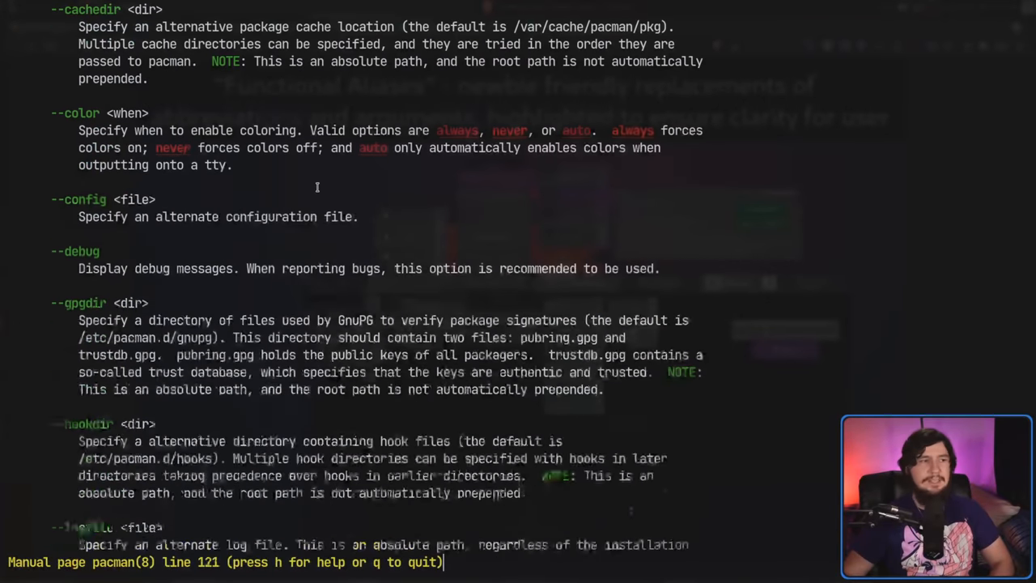
{"action": "scroll", "coordinate": [318, 185], "scroll_direction": "down", "scroll_amount": 5}
{"action": "scroll", "coordinate": [318, 185], "scroll_direction": "down", "scroll_amount": 9}
{"action": "scroll", "coordinate": [278, 228], "scroll_direction": "down", "scroll_amount": 6}
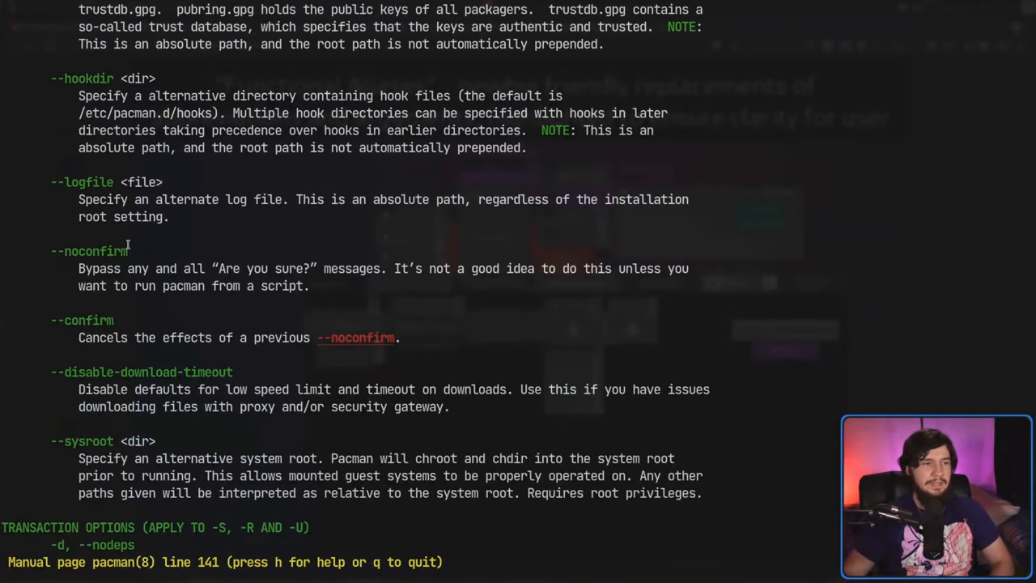
{"action": "scroll", "coordinate": [128, 246], "scroll_direction": "down", "scroll_amount": 7}
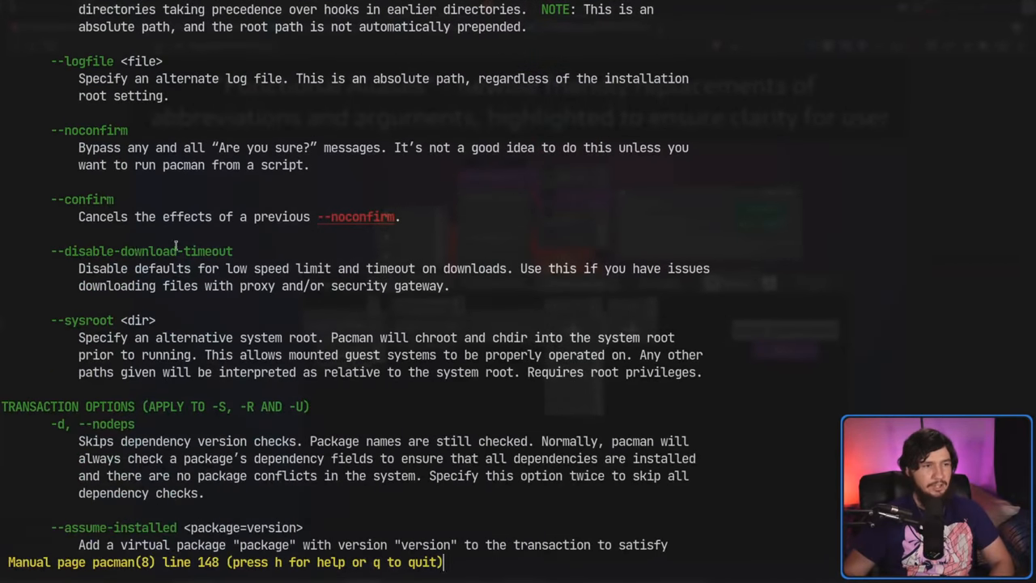
Highlight the --disable-download-timeout, --nodeps, --downloadonly and -w options, then return to OPERATIONS.
{"action": "left_click_drag", "start_coordinate": [233, 251], "coordinate": [29, 251]}
{"action": "left_click", "coordinate": [79, 255]}
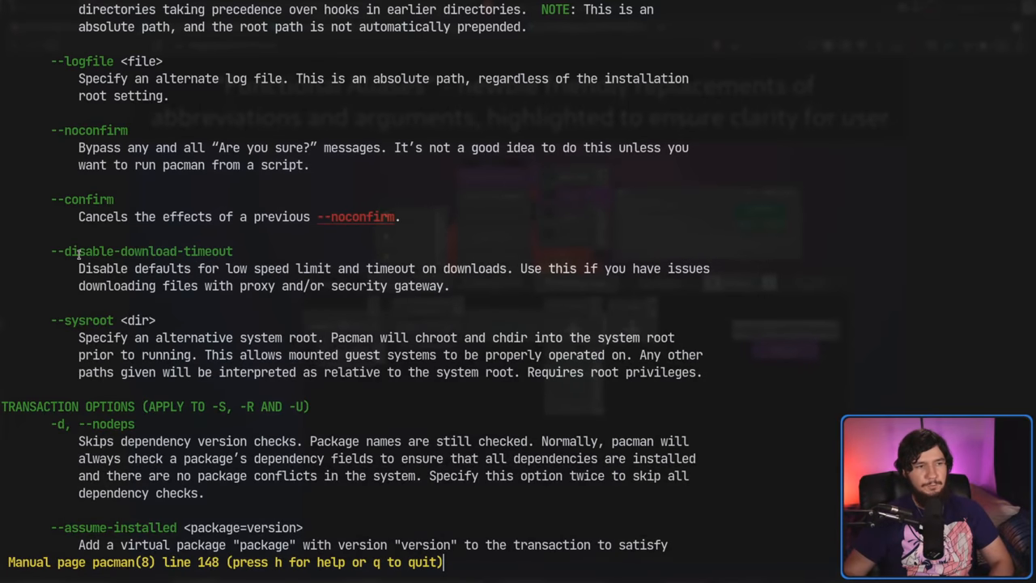
{"action": "scroll", "coordinate": [78, 255], "scroll_direction": "down", "scroll_amount": 6}
{"action": "scroll", "coordinate": [162, 255], "scroll_direction": "down", "scroll_amount": 4}
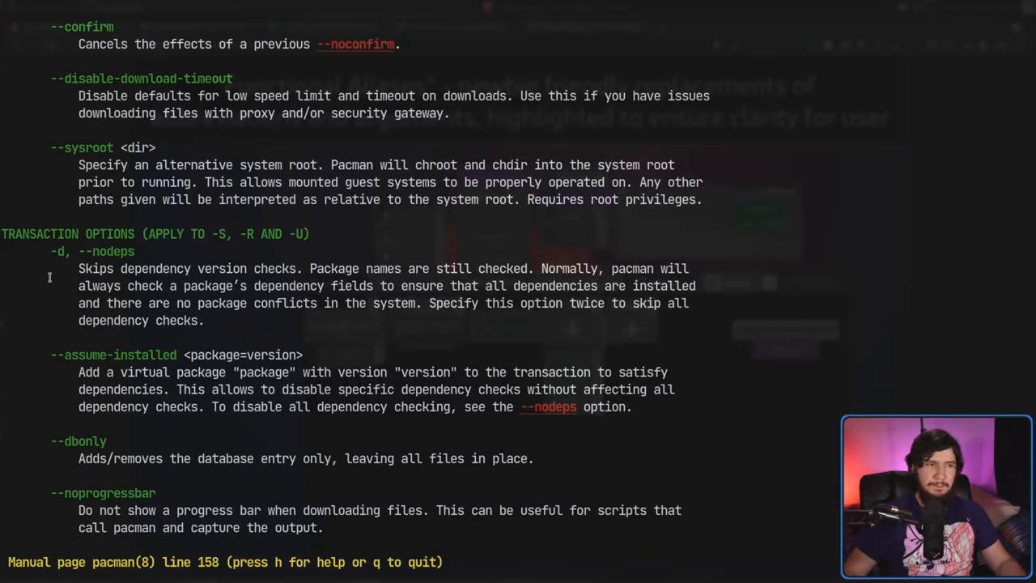
{"action": "left_click_drag", "start_coordinate": [50, 251], "coordinate": [63, 251]}
{"action": "left_click", "coordinate": [75, 249]}
{"action": "scroll", "coordinate": [85, 251], "scroll_direction": "up", "scroll_amount": 5}
{"action": "scroll", "coordinate": [85, 251], "scroll_direction": "up", "scroll_amount": 6}
{"action": "scroll", "coordinate": [166, 296], "scroll_direction": "down", "scroll_amount": 4}
{"action": "scroll", "coordinate": [166, 295], "scroll_direction": "down", "scroll_amount": 7}
{"action": "scroll", "coordinate": [166, 295], "scroll_direction": "down", "scroll_amount": 3}
{"action": "scroll", "coordinate": [146, 284], "scroll_direction": "down", "scroll_amount": 2}
{"action": "scroll", "coordinate": [120, 273], "scroll_direction": "down", "scroll_amount": 2}
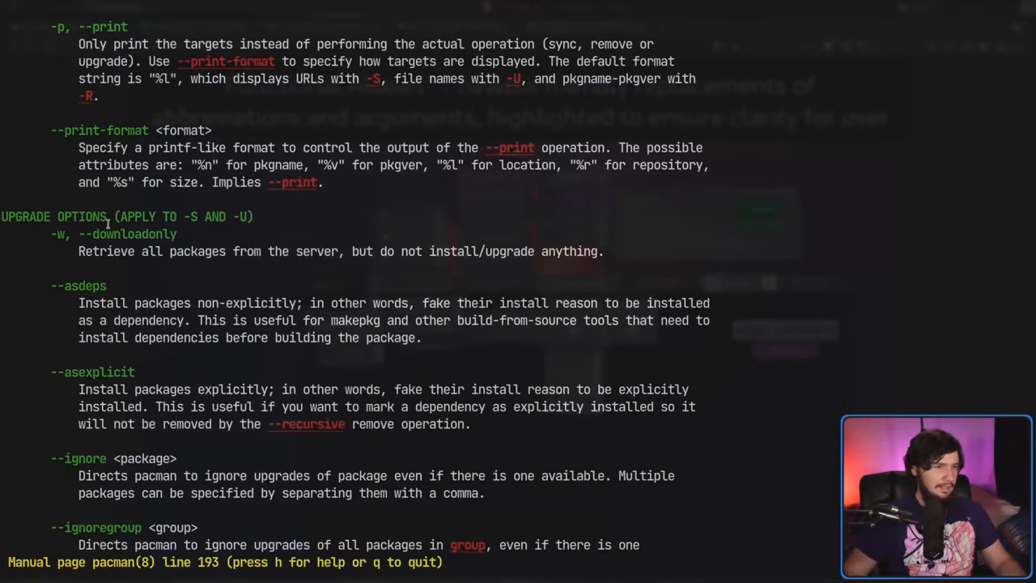
{"action": "left_click_drag", "start_coordinate": [87, 234], "coordinate": [180, 234]}
{"action": "left_click", "coordinate": [185, 234]}
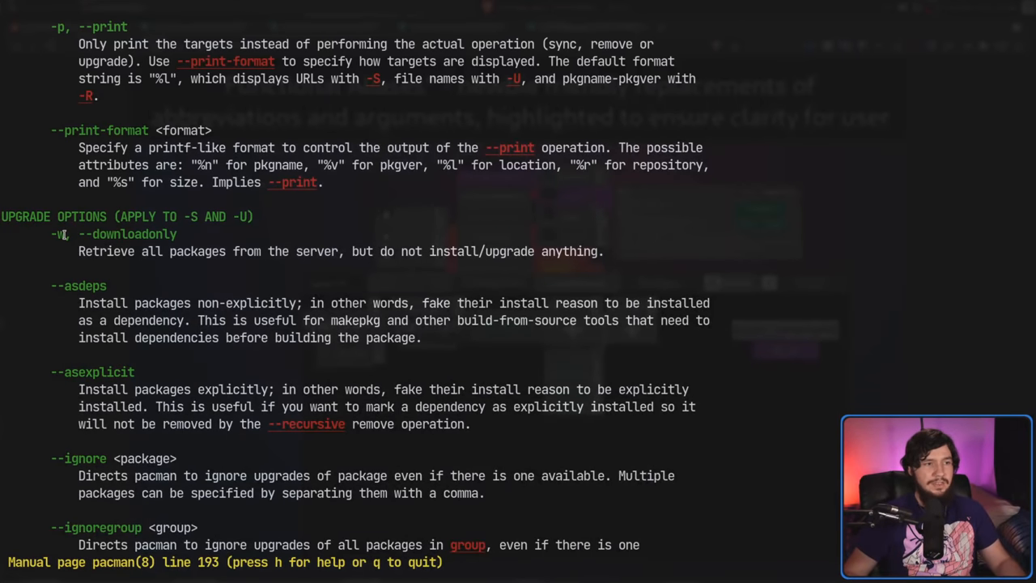
{"action": "left_click_drag", "start_coordinate": [65, 234], "coordinate": [51, 234]}
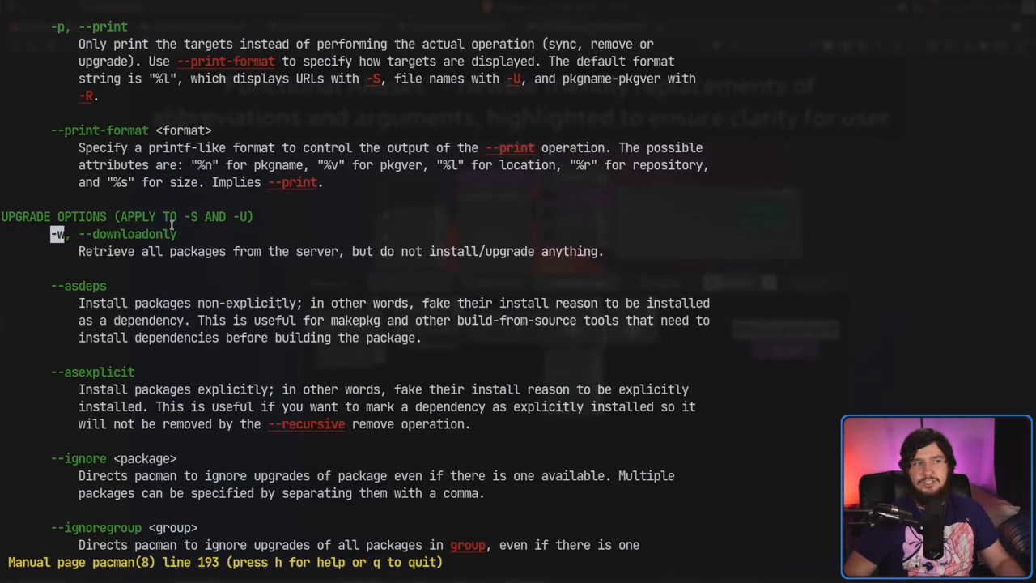
{"action": "key", "text": "Page_Up"}
{"action": "key", "text": "Page_Up"}
{"action": "key", "text": "Page_Up"}
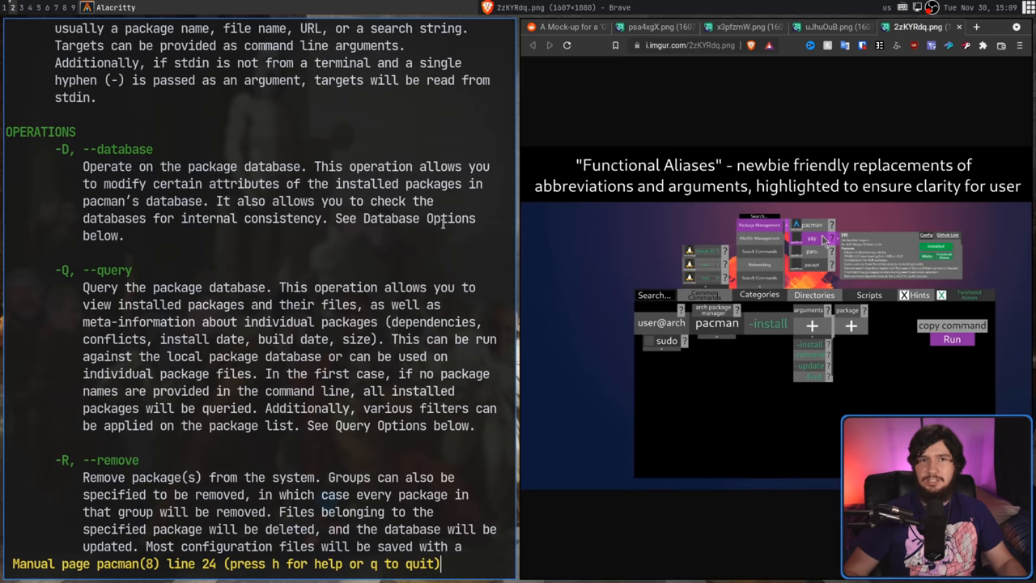
Fullscreen Brave on the Functional Aliases mockup and dismiss the sale notification.
{"action": "key", "text": "super+f"}
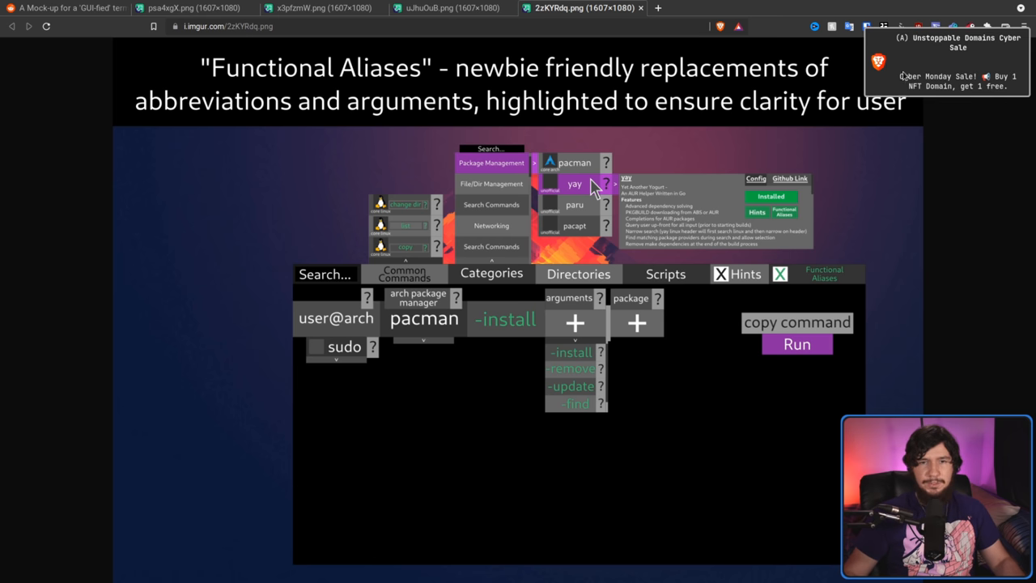
{"action": "left_click", "coordinate": [902, 73]}
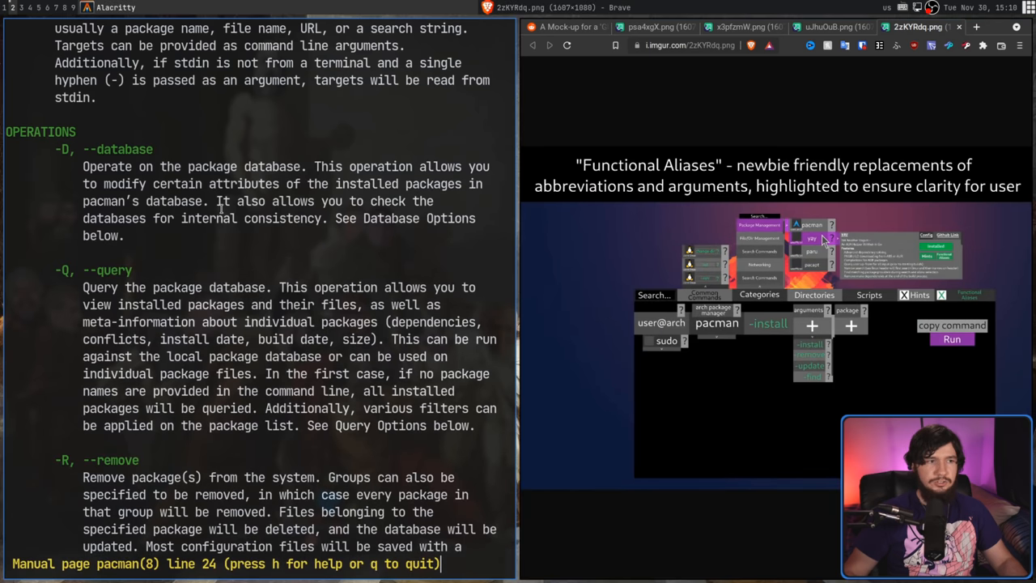
{"action": "scroll", "coordinate": [332, 312], "scroll_direction": "down", "scroll_amount": 2}
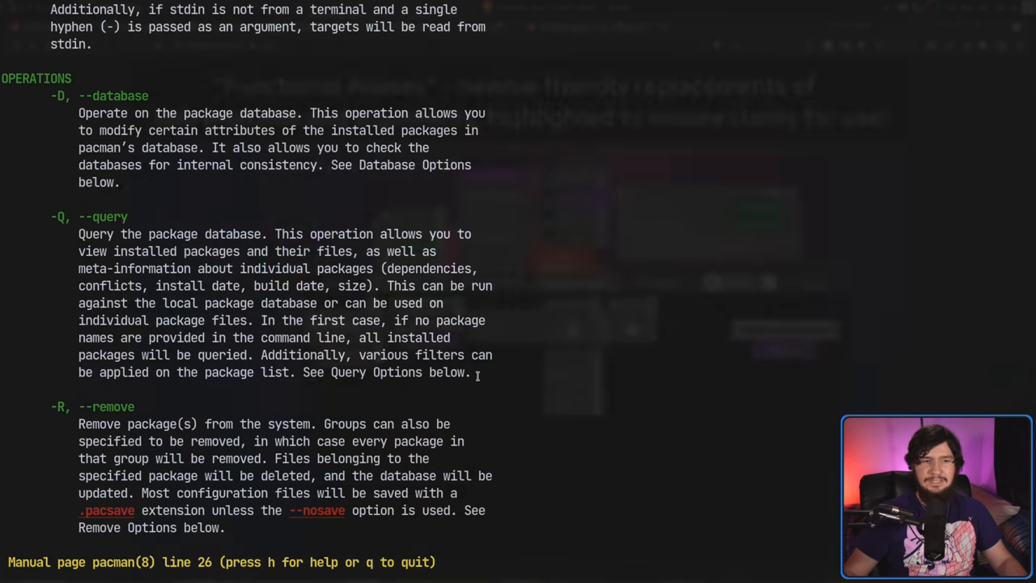
{"action": "mouse_move", "coordinate": [474, 372]}
{"action": "left_mouse_down"}
{"action": "mouse_move", "coordinate": [81, 234]}
{"action": "mouse_move", "coordinate": [469, 373]}
{"action": "left_mouse_up"}
{"action": "left_click", "coordinate": [111, 234]}
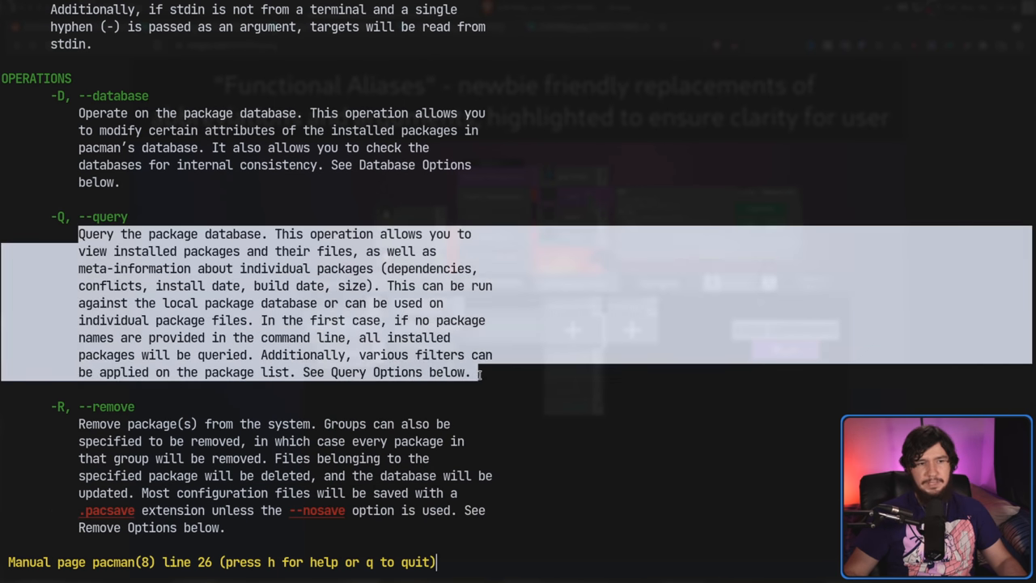
{"action": "left_click", "coordinate": [465, 362]}
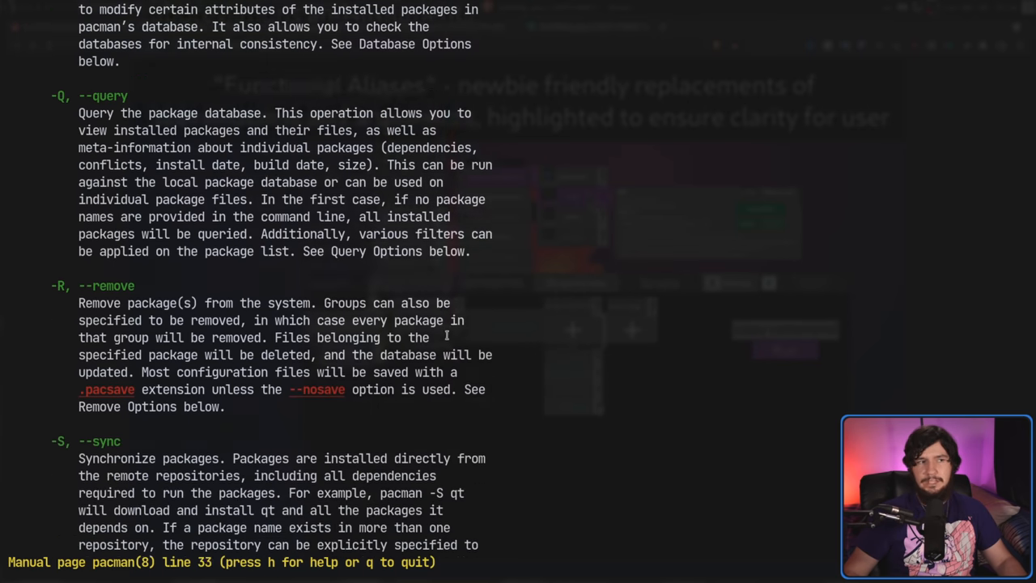
{"action": "scroll", "coordinate": [446, 335], "scroll_direction": "down", "scroll_amount": 3}
{"action": "scroll", "coordinate": [447, 335], "scroll_direction": "down", "scroll_amount": 3}
{"action": "scroll", "coordinate": [421, 332], "scroll_direction": "down", "scroll_amount": 2}
{"action": "scroll", "coordinate": [109, 174], "scroll_direction": "up", "scroll_amount": 2}
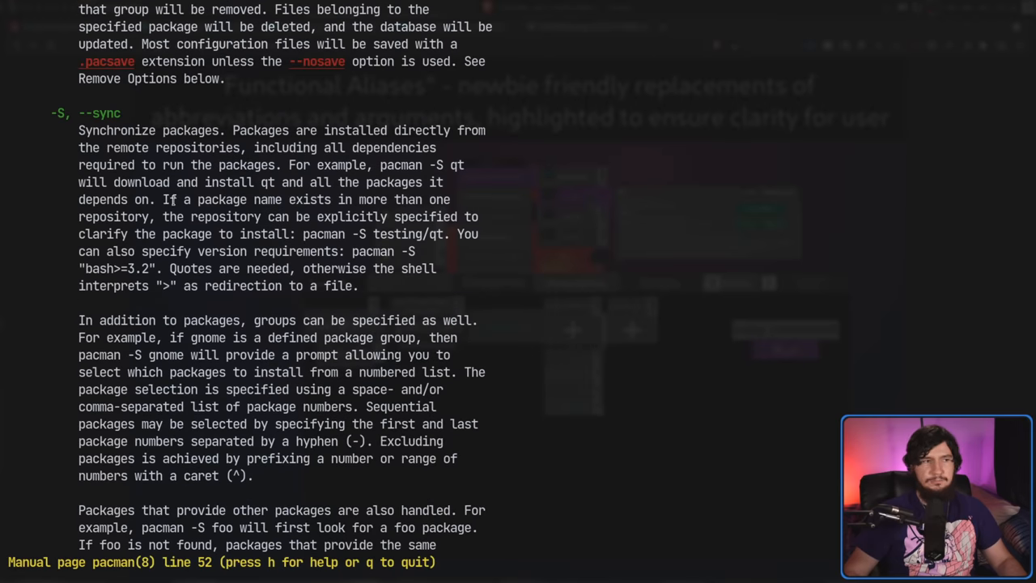
{"action": "left_click_drag", "start_coordinate": [74, 130], "coordinate": [369, 424]}
{"action": "scroll", "coordinate": [356, 486], "scroll_direction": "down", "scroll_amount": 3}
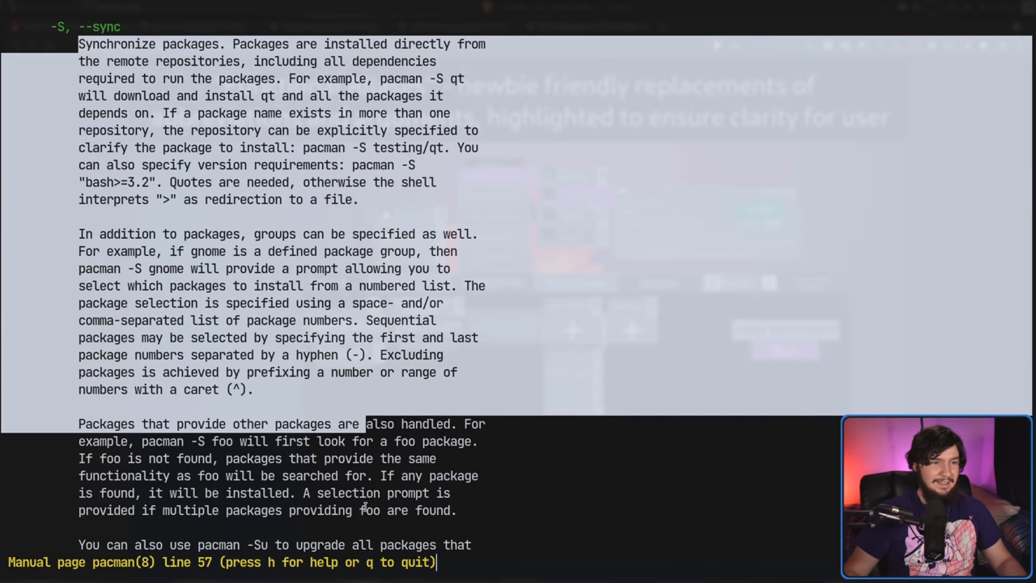
{"action": "scroll", "coordinate": [360, 493], "scroll_direction": "down", "scroll_amount": 1}
{"action": "scroll", "coordinate": [360, 493], "scroll_direction": "down", "scroll_amount": 3}
{"action": "scroll", "coordinate": [243, 425], "scroll_direction": "down", "scroll_amount": 1}
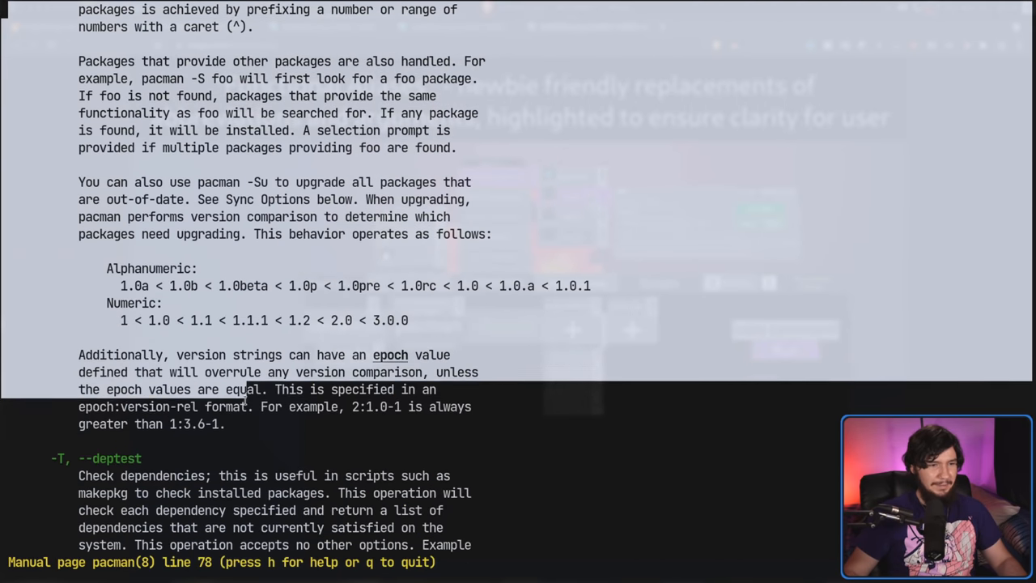
{"action": "scroll", "coordinate": [241, 424], "scroll_direction": "up", "scroll_amount": 2}
{"action": "scroll", "coordinate": [241, 423], "scroll_direction": "up", "scroll_amount": 3}
{"action": "scroll", "coordinate": [247, 424], "scroll_direction": "up", "scroll_amount": 3}
{"action": "scroll", "coordinate": [251, 424], "scroll_direction": "up", "scroll_amount": 1}
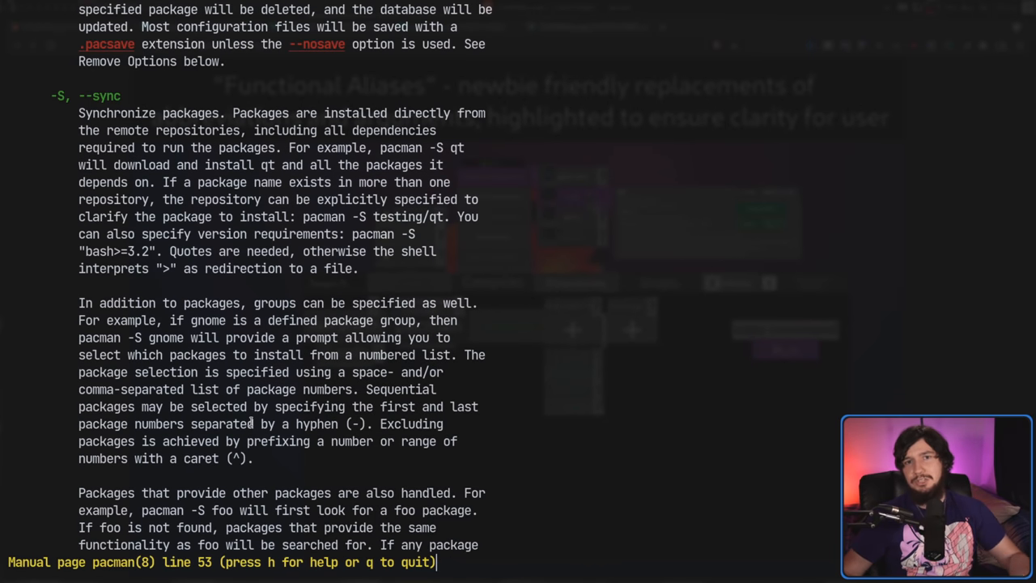
{"action": "scroll", "coordinate": [243, 324], "scroll_direction": "down", "scroll_amount": 5}
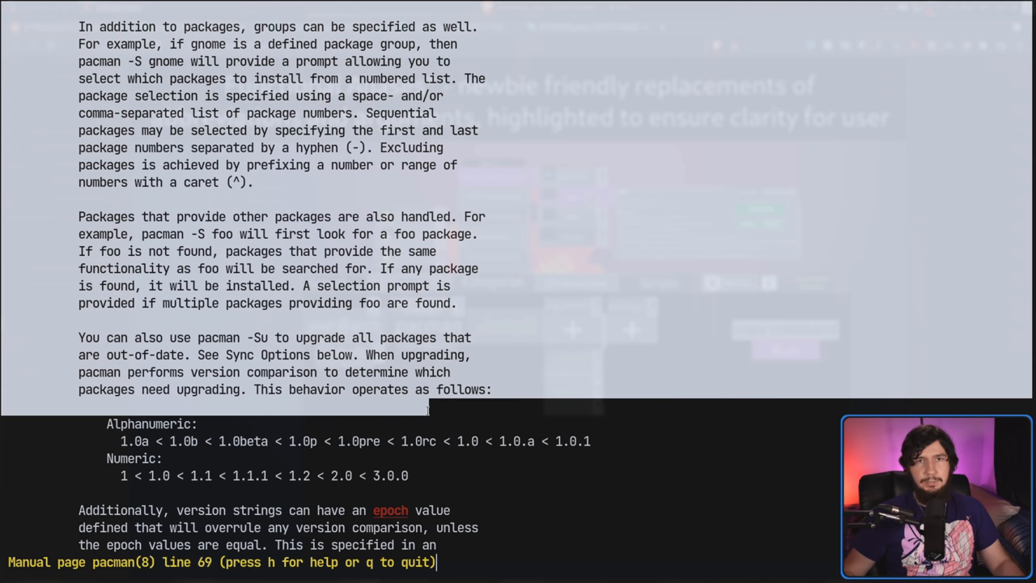
{"action": "scroll", "coordinate": [428, 402], "scroll_direction": "down", "scroll_amount": 4}
{"action": "left_click_drag", "start_coordinate": [428, 402], "coordinate": [235, 508]}
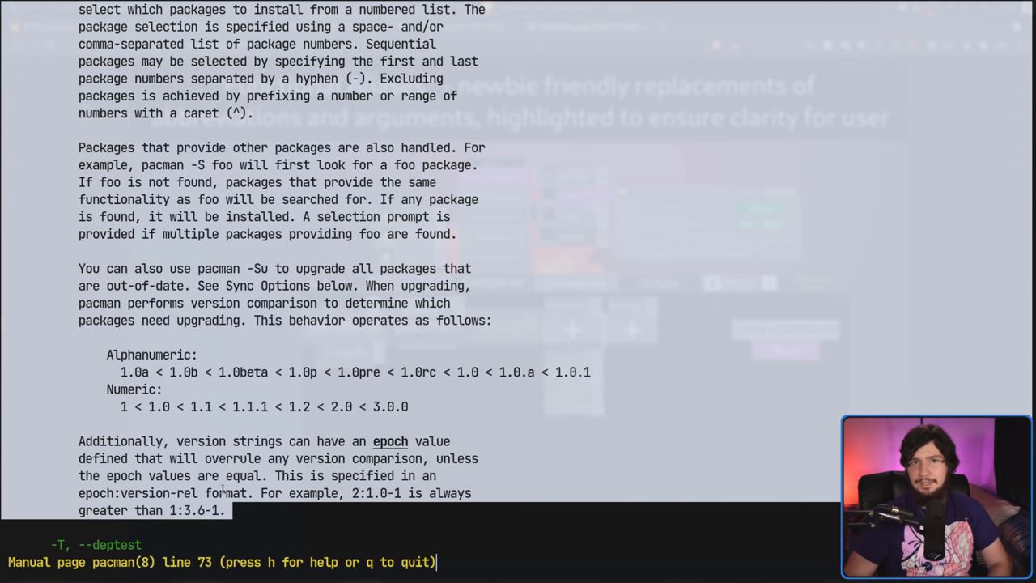
{"action": "left_click", "coordinate": [235, 508]}
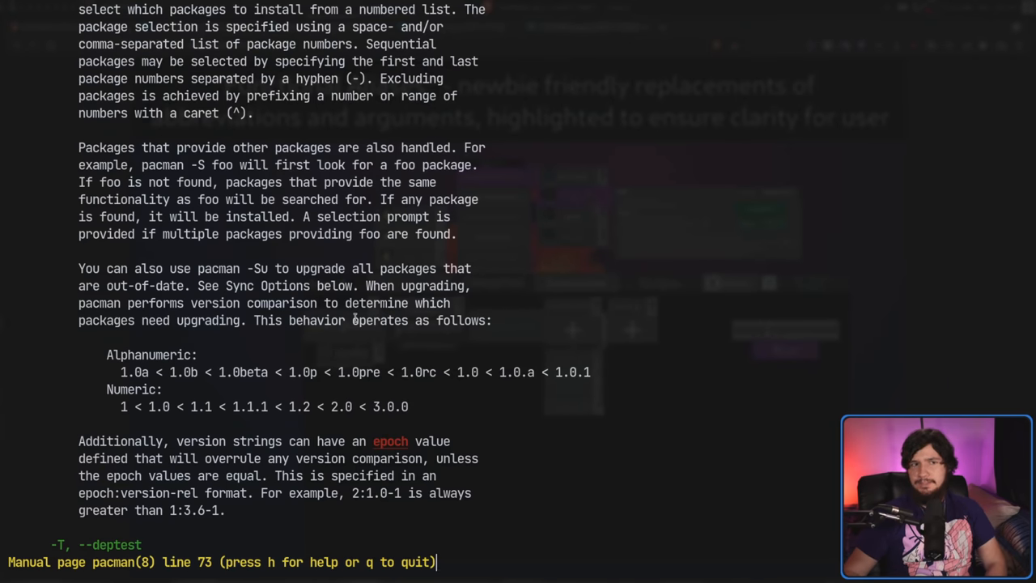
{"action": "scroll", "coordinate": [227, 323], "scroll_direction": "up", "scroll_amount": 5}
{"action": "scroll", "coordinate": [162, 243], "scroll_direction": "up", "scroll_amount": 6}
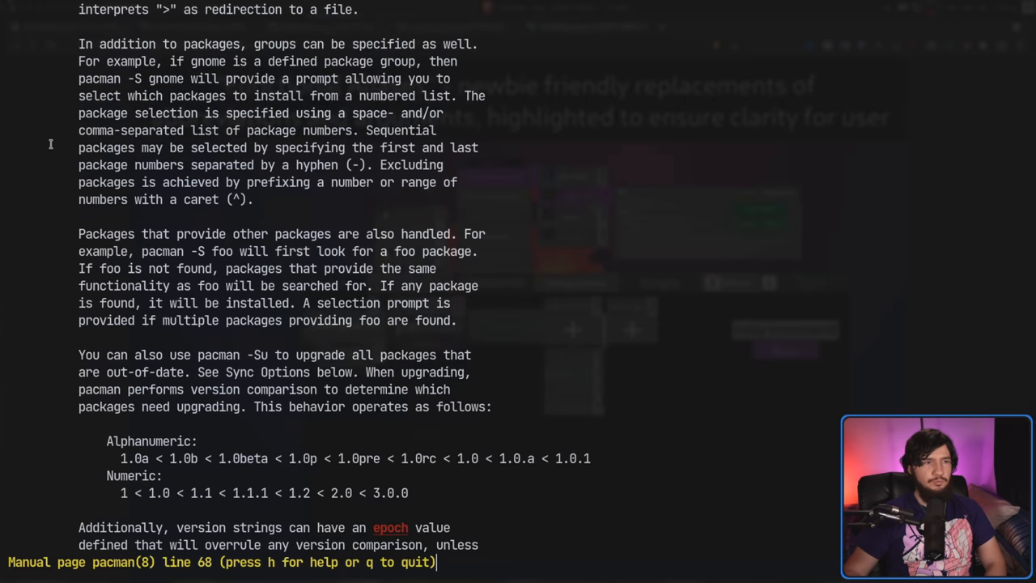
{"action": "scroll", "coordinate": [112, 132], "scroll_direction": "up", "scroll_amount": 4}
{"action": "scroll", "coordinate": [89, 113], "scroll_direction": "up", "scroll_amount": 4}
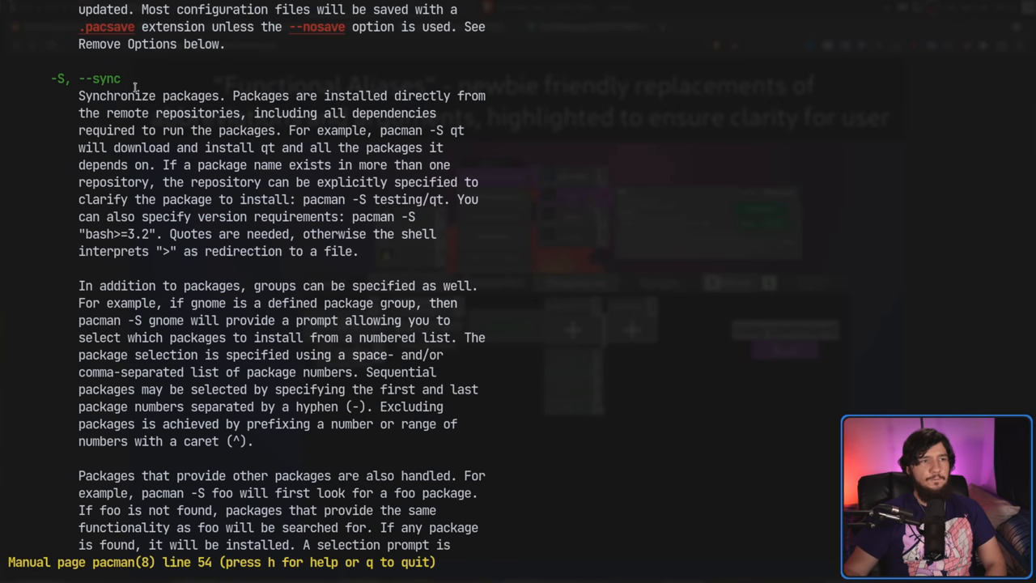
{"action": "left_click_drag", "start_coordinate": [91, 95], "coordinate": [93, 92]}
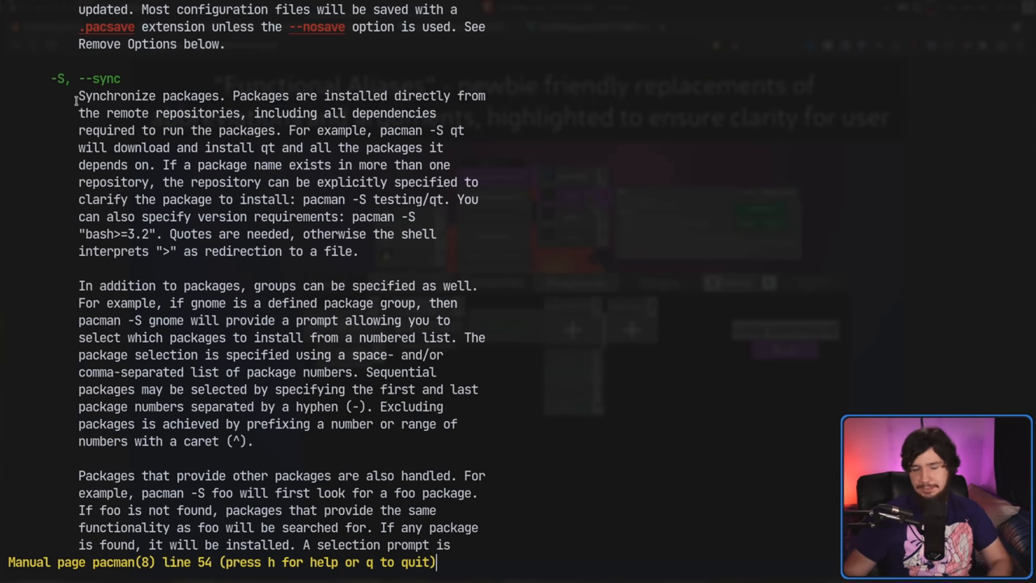
{"action": "scroll", "coordinate": [76, 99], "scroll_direction": "up", "scroll_amount": 3}
{"action": "scroll", "coordinate": [76, 99], "scroll_direction": "up", "scroll_amount": 1}
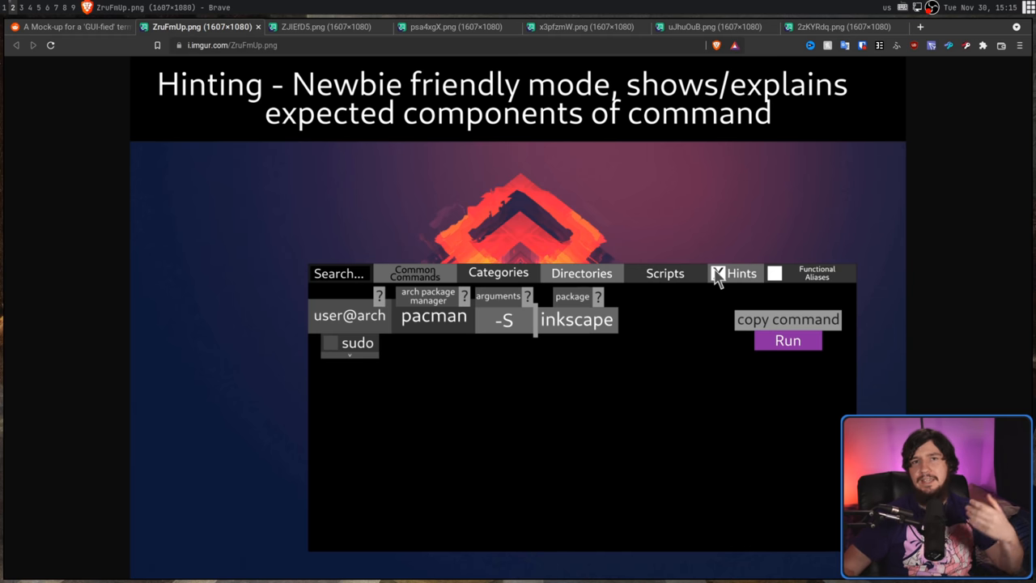
View the No Hinting mockup version, then return to the Hinting mockup.
{"action": "left_click", "coordinate": [328, 27]}
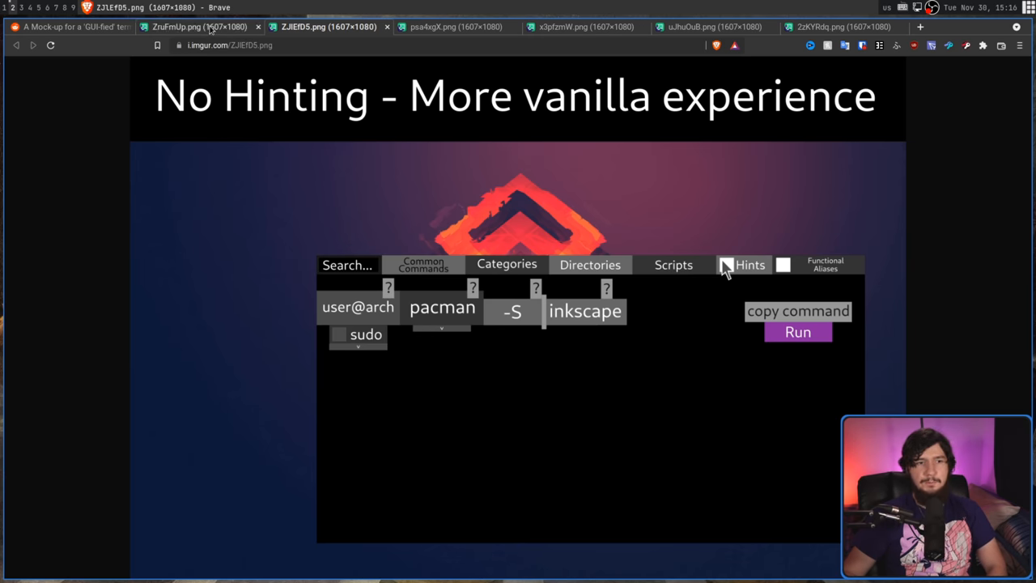
{"action": "left_click", "coordinate": [195, 25]}
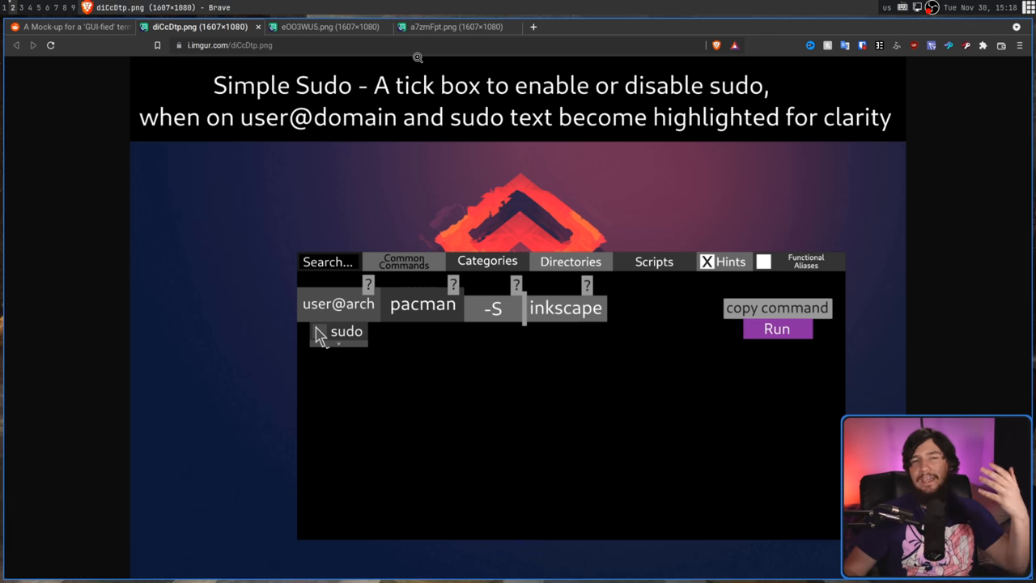
View the sudo-ticked eO03WU5.png mockup, briefly comparing it against the sudo-off diCcDtp.png version.
{"action": "left_click", "coordinate": [328, 27]}
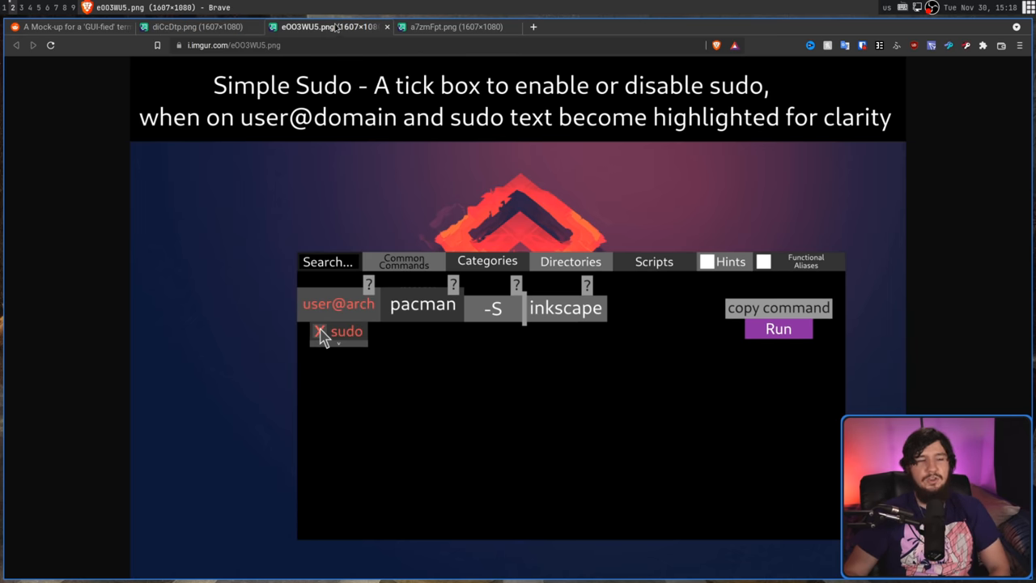
{"action": "scroll", "coordinate": [243, 26], "scroll_direction": "up", "scroll_amount": 1}
{"action": "scroll", "coordinate": [243, 27], "scroll_direction": "down", "scroll_amount": 1}
{"action": "scroll", "coordinate": [227, 29], "scroll_direction": "up", "scroll_amount": 1}
{"action": "scroll", "coordinate": [214, 32], "scroll_direction": "down", "scroll_amount": 1}
{"action": "left_click", "coordinate": [214, 32]}
{"action": "left_click", "coordinate": [310, 27]}
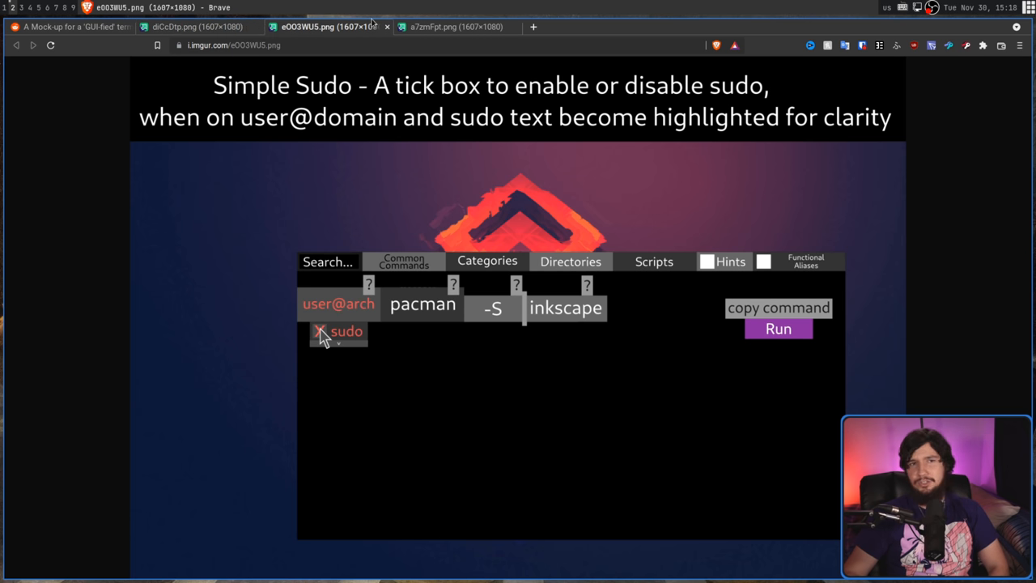
{"action": "mouse_move", "coordinate": [449, 27]}
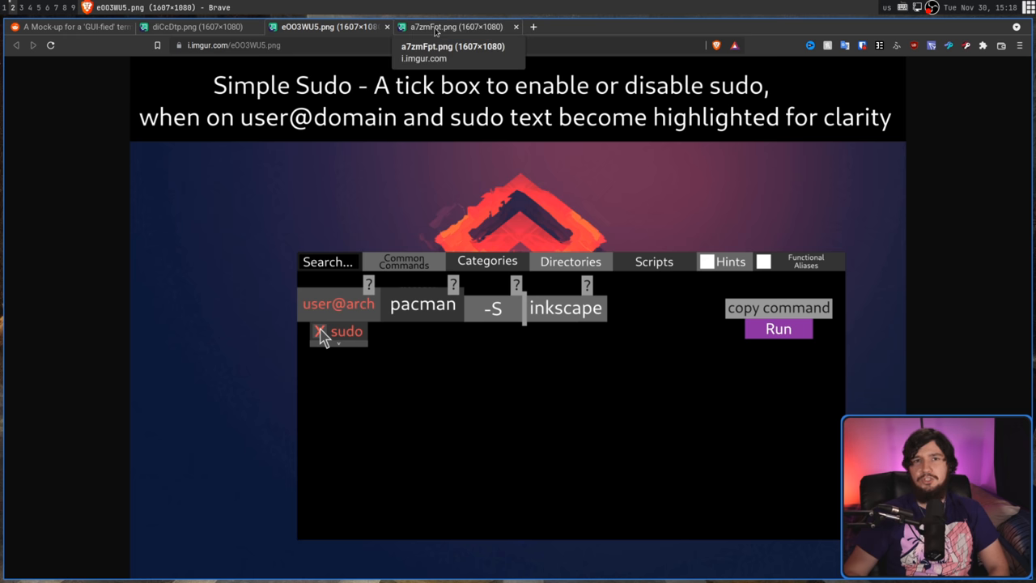
Switch to the a7zmFpt.png tab showing the red root-confirmation pop-up.
{"action": "left_click", "coordinate": [435, 31]}
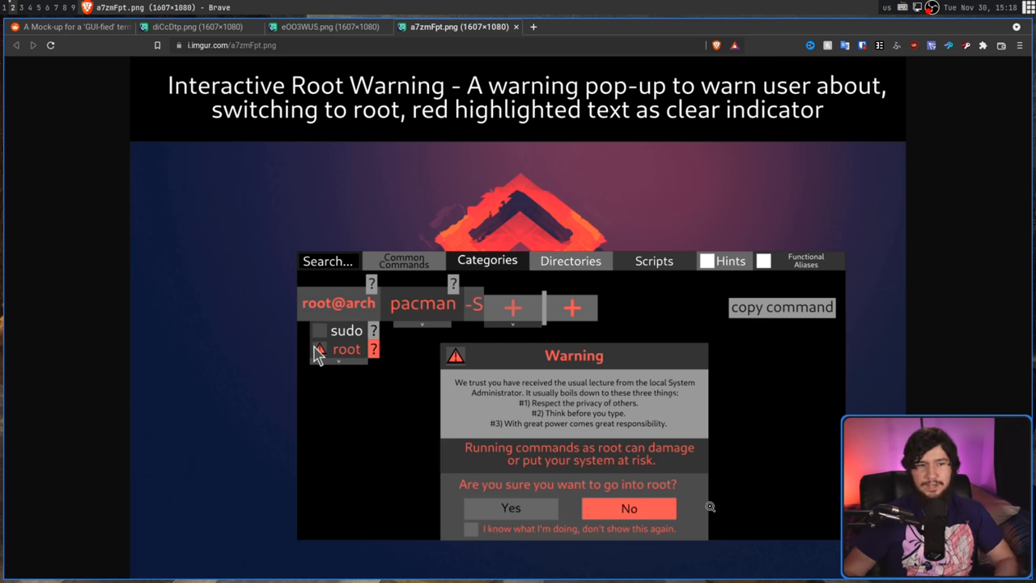